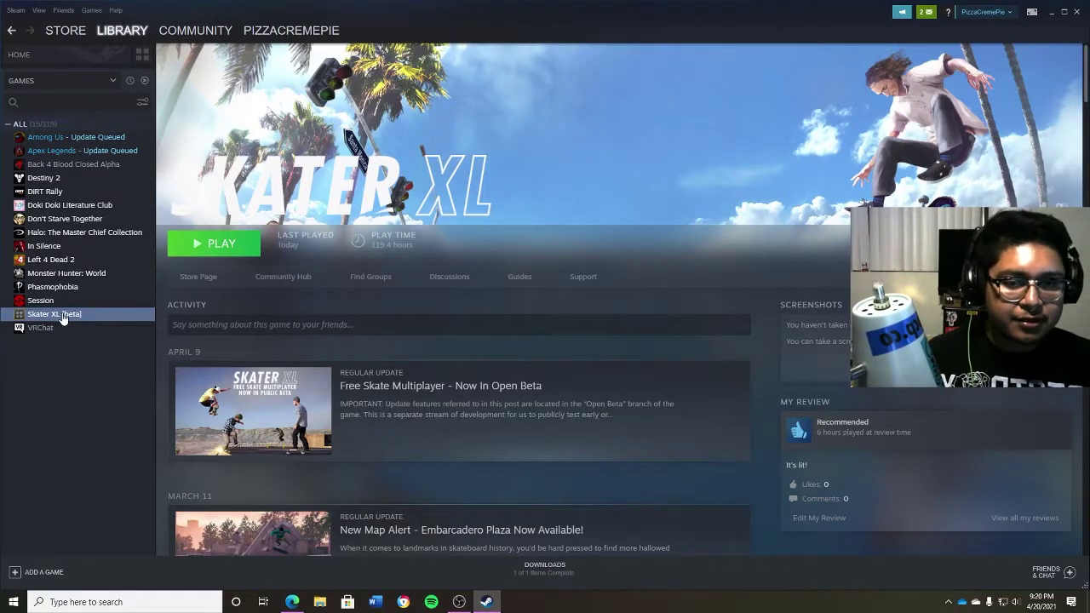
Look over the beta opt-in choices in Skater XL's game properties and close the properties window
right_click(62, 319)
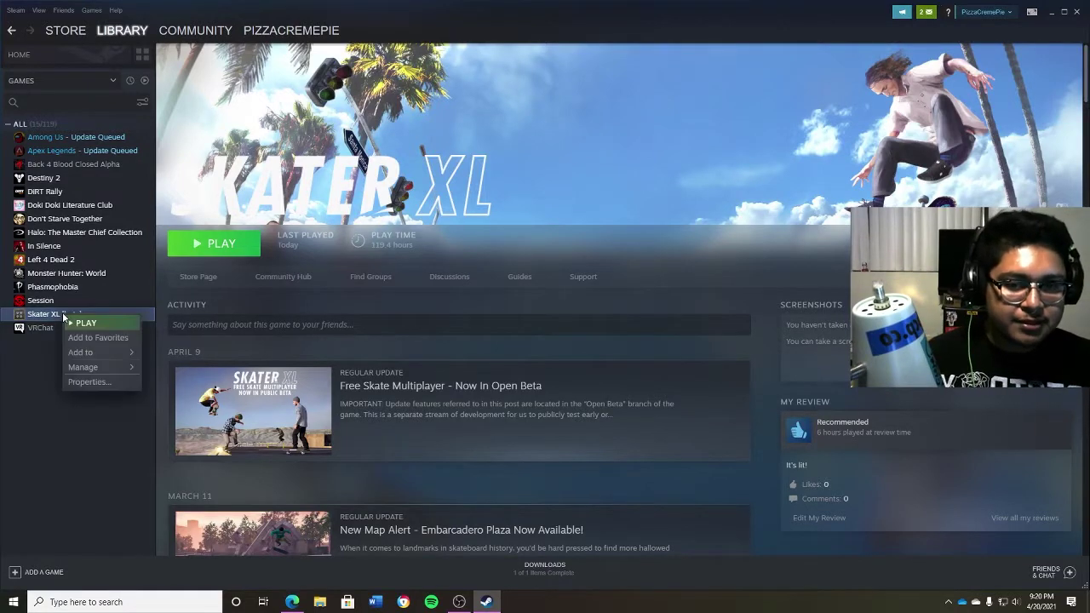
left_click(101, 381)
left_click(332, 225)
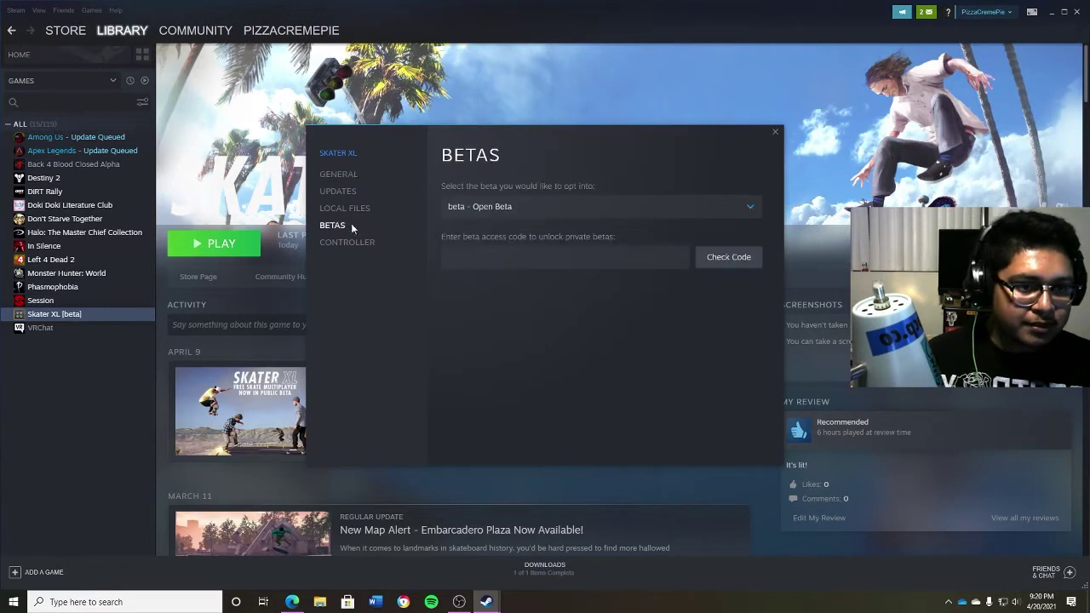
left_click(551, 209)
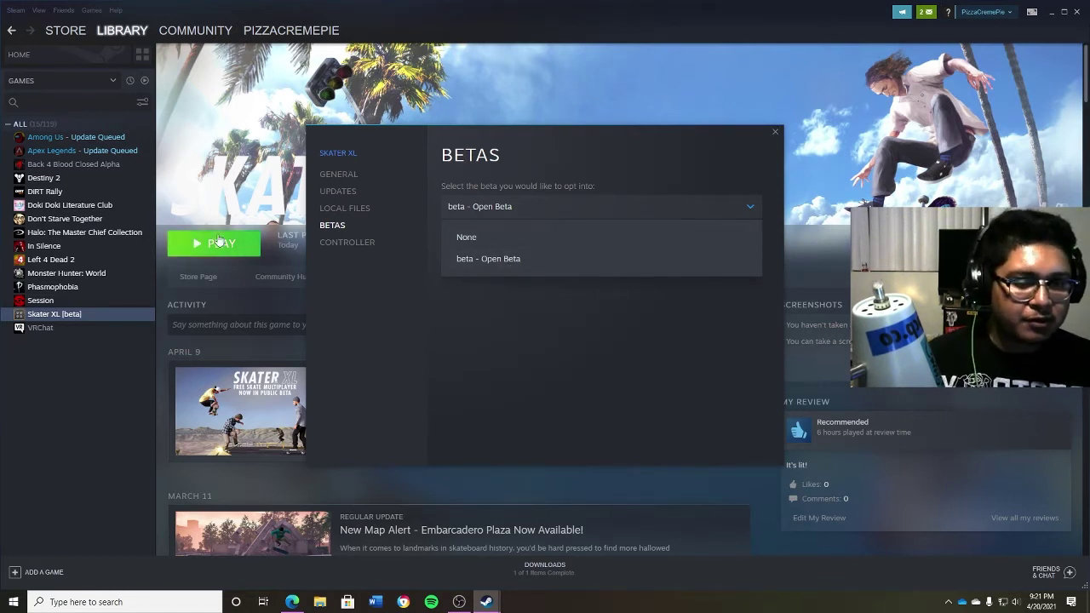
left_click(775, 134)
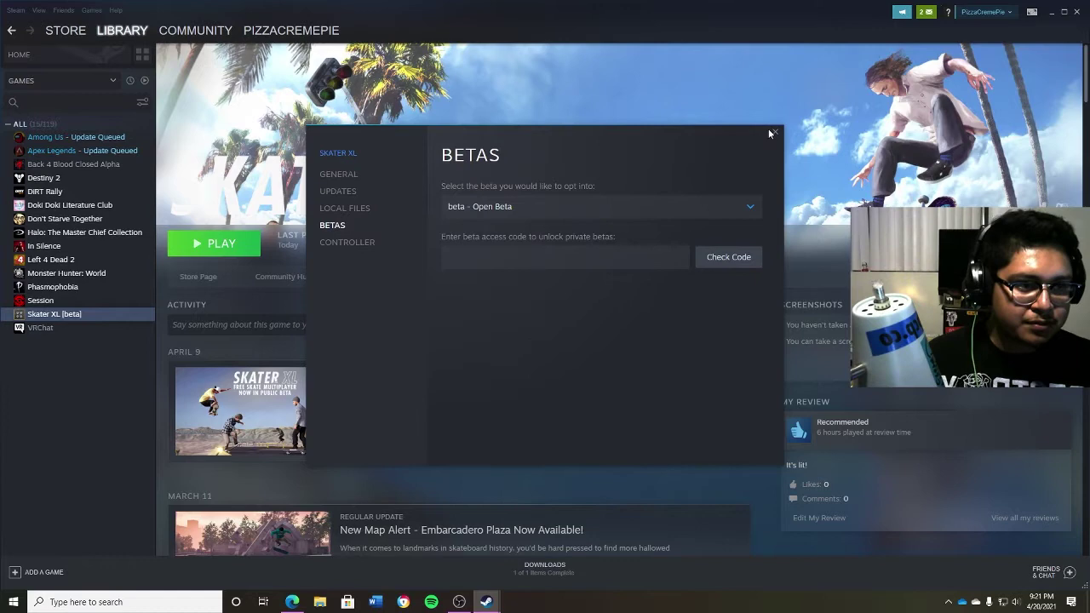
left_click(770, 132)
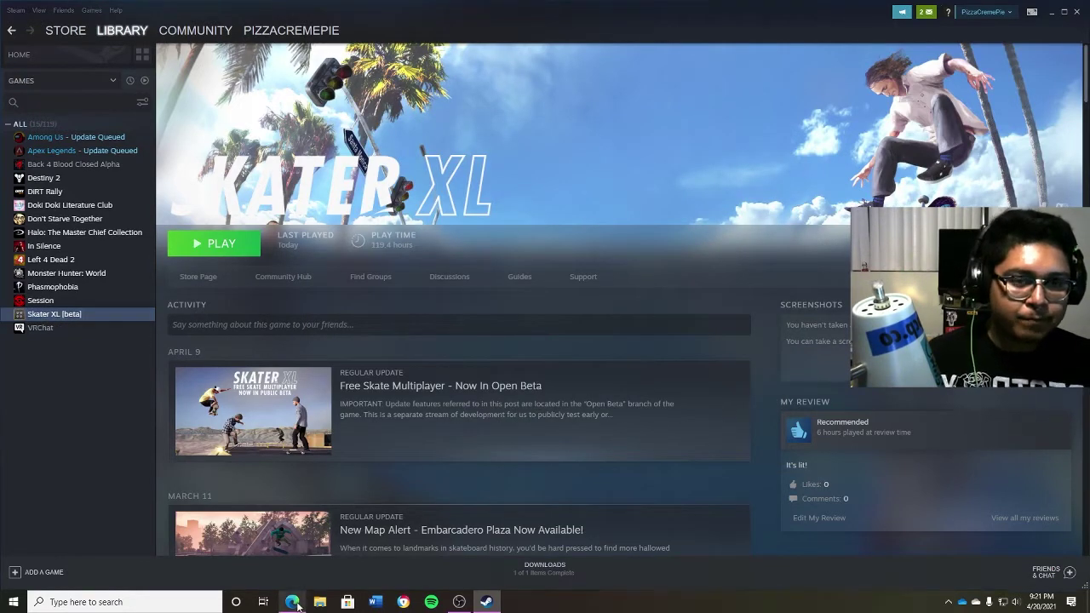
Switch to Edge, search the web for "unity mod manager" in a new tab and open its Nexus Mods page
left_click(292, 601)
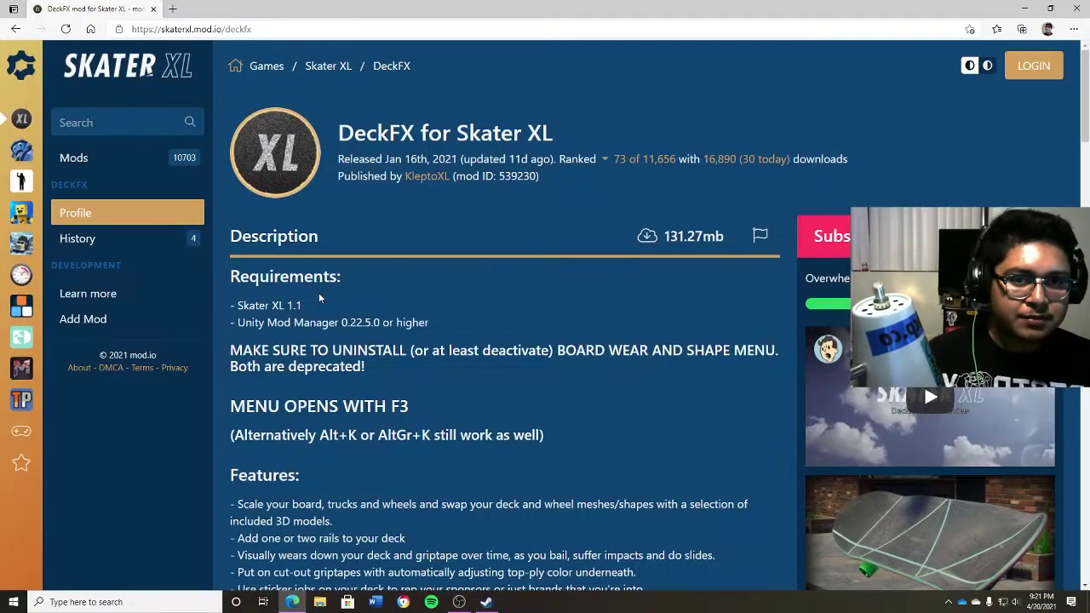
left_click(173, 9)
type("uni")
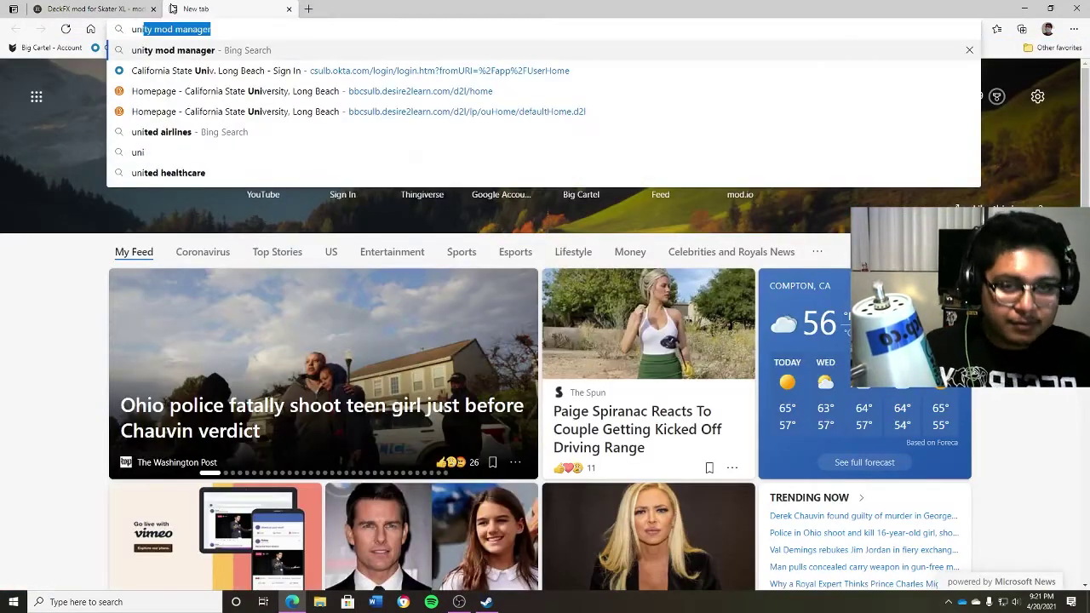
type("ty")
key("Return")
left_click(270, 161)
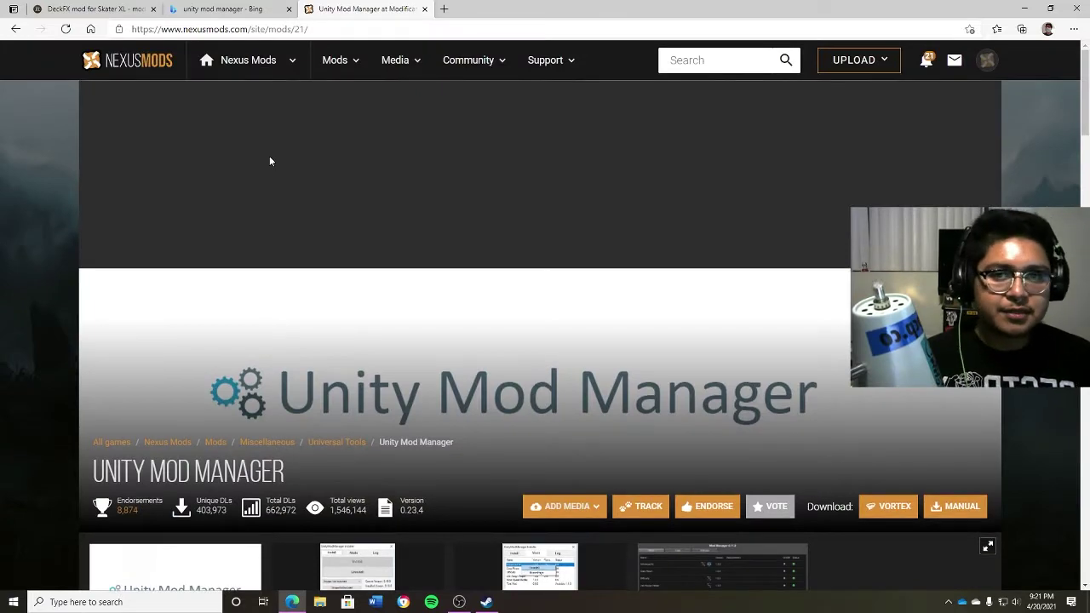
Open the manual download page for the Unity Mod Manager zip on Nexus Mods
scroll(811, 349, "down", 1)
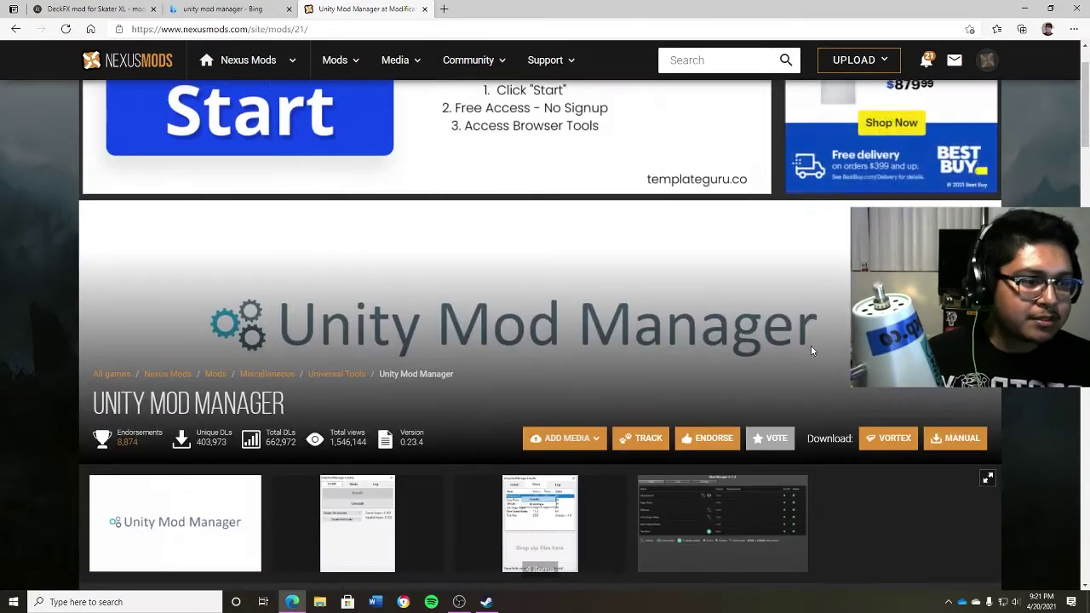
scroll(808, 351, "up", 1)
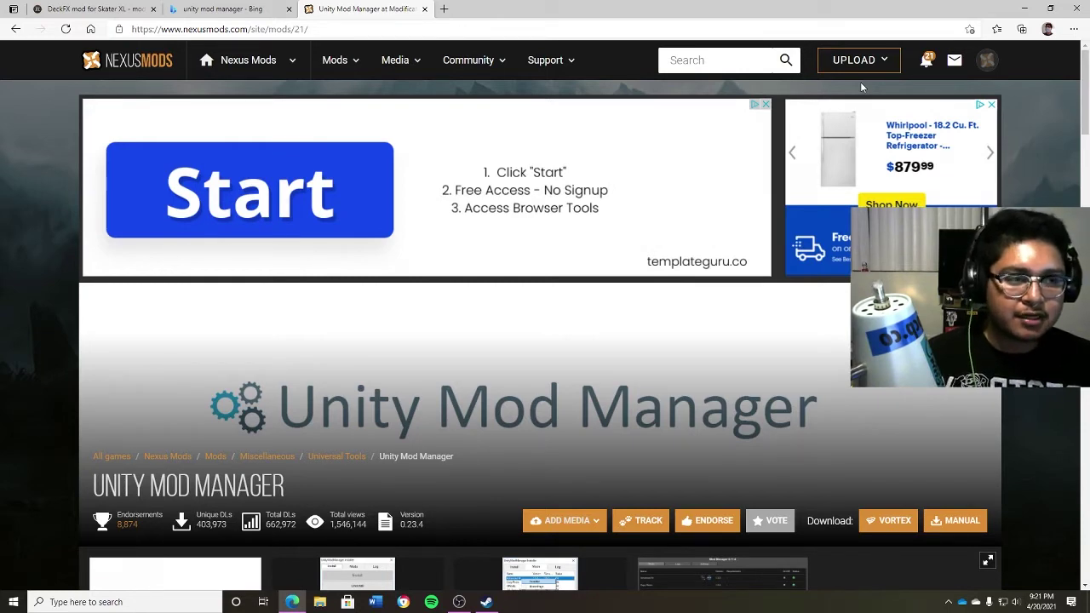
scroll(936, 355, "down", 2)
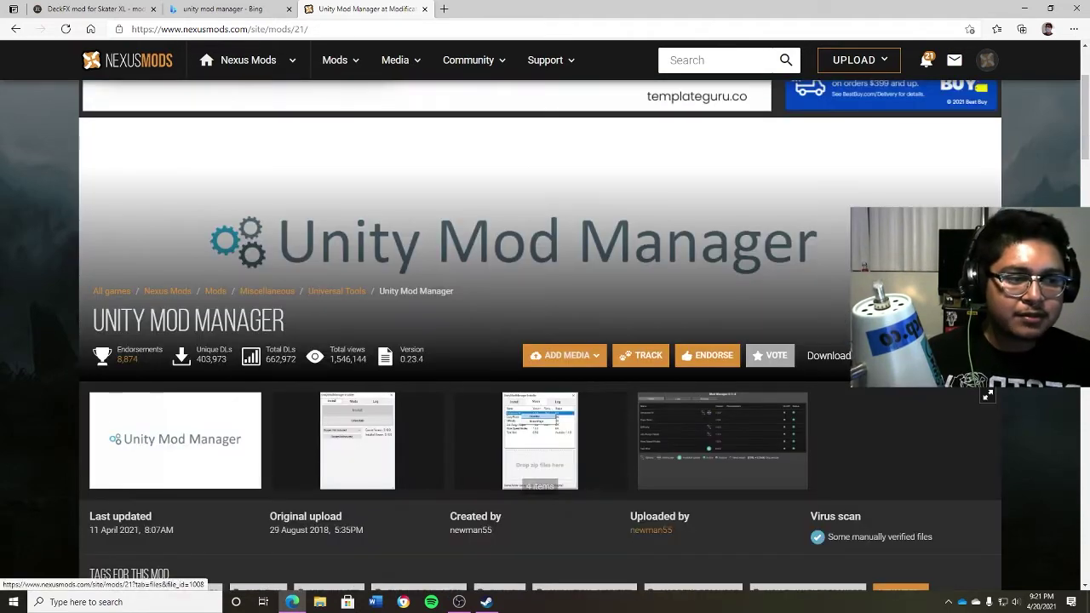
left_click(986, 395)
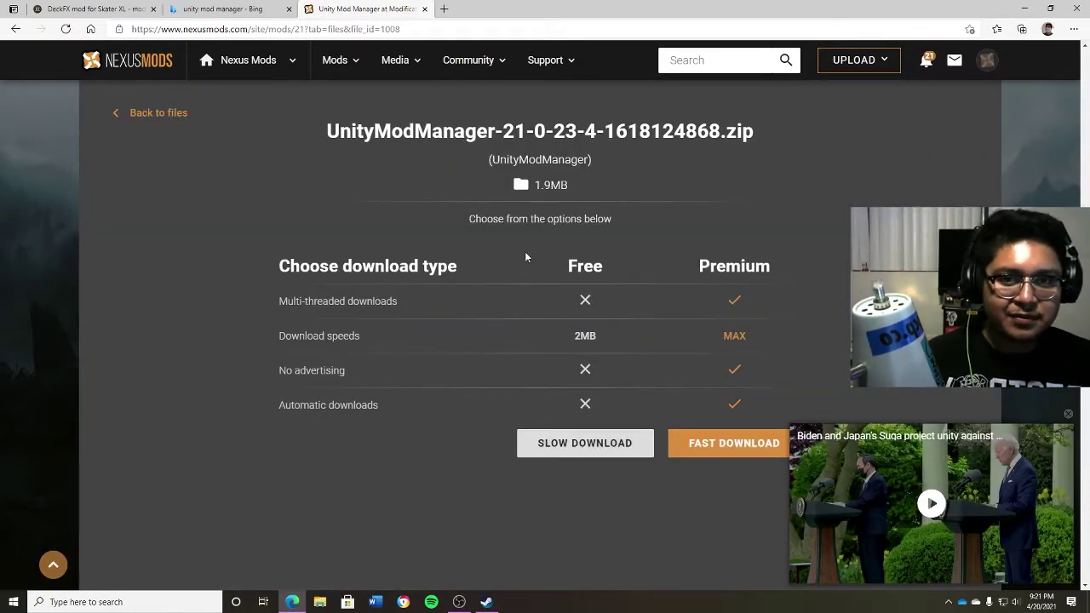
left_click(319, 602)
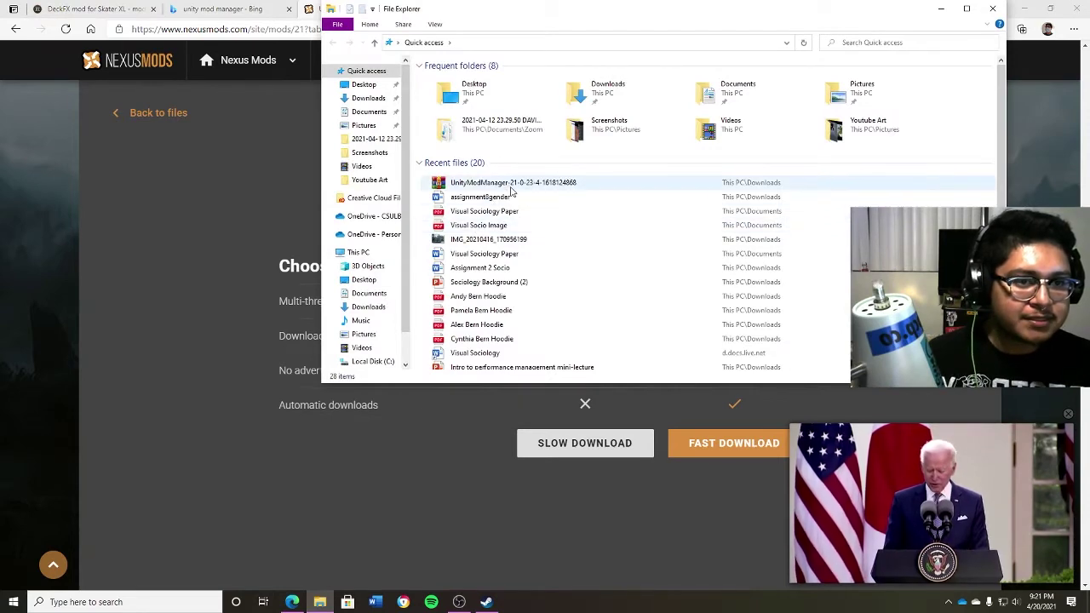
left_click(510, 188)
double_click(510, 189)
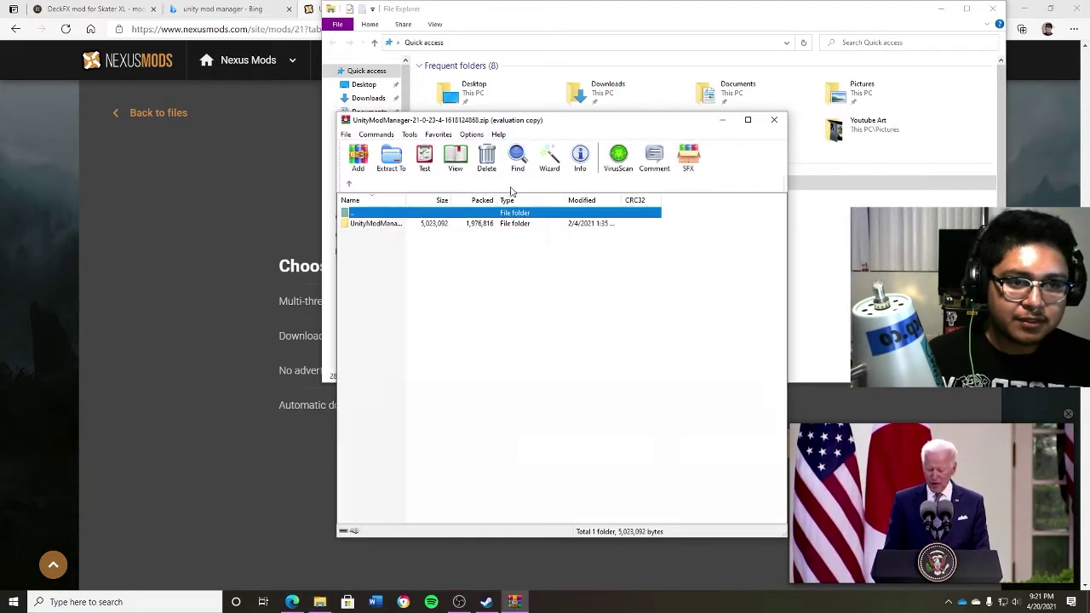
double_click(389, 224)
left_click(383, 343)
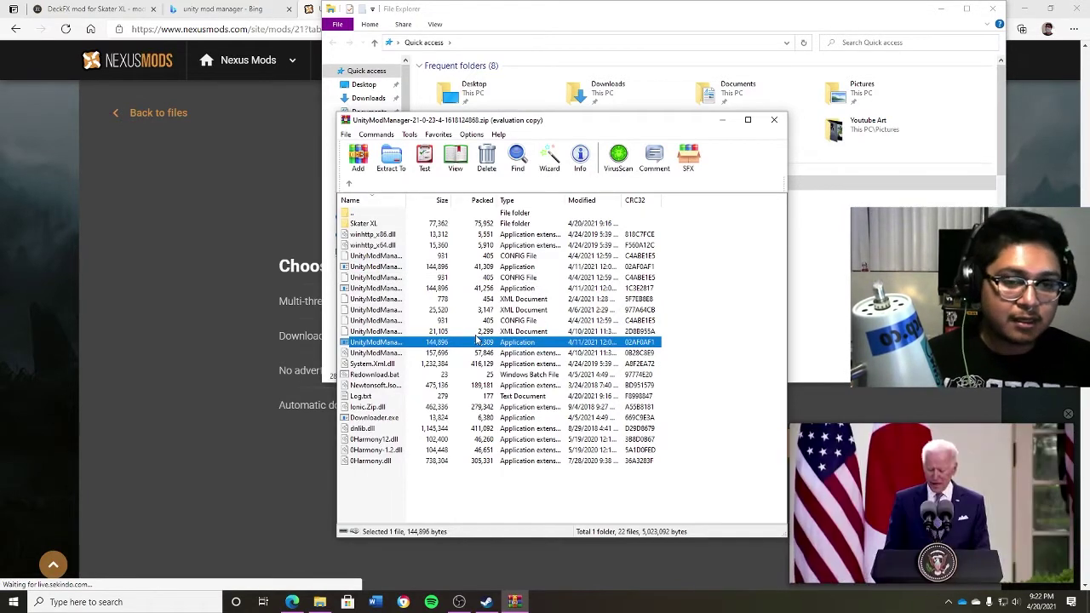
double_click(387, 341)
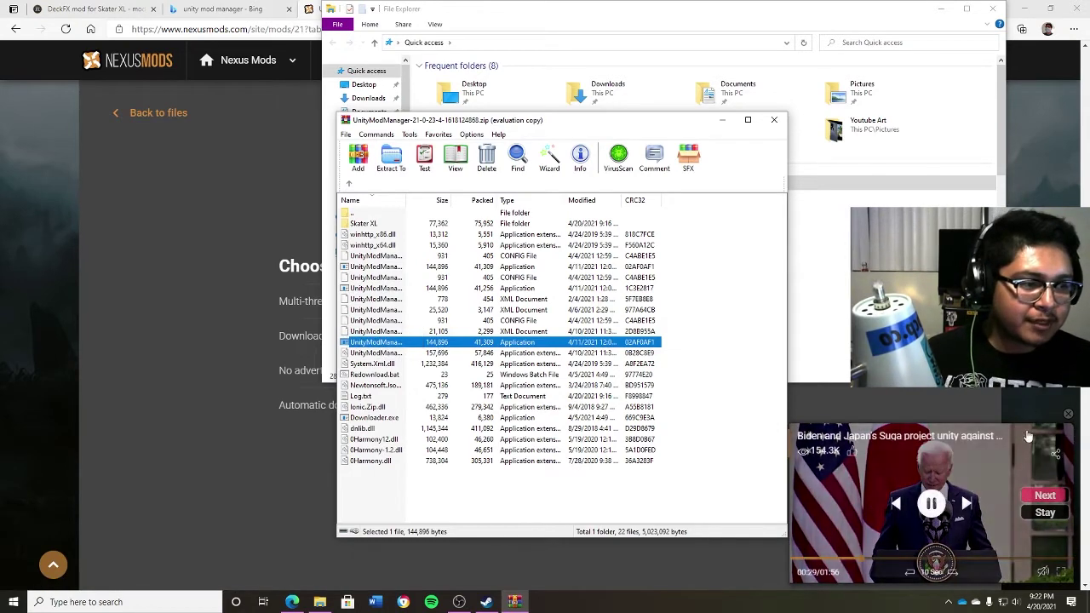
left_click(1067, 414)
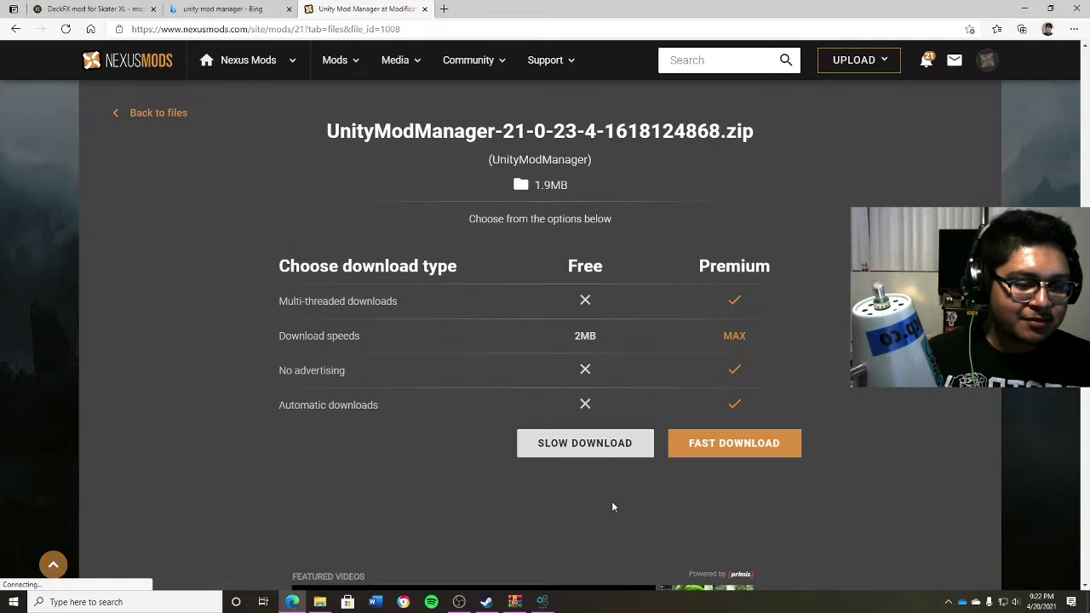
left_click(541, 601)
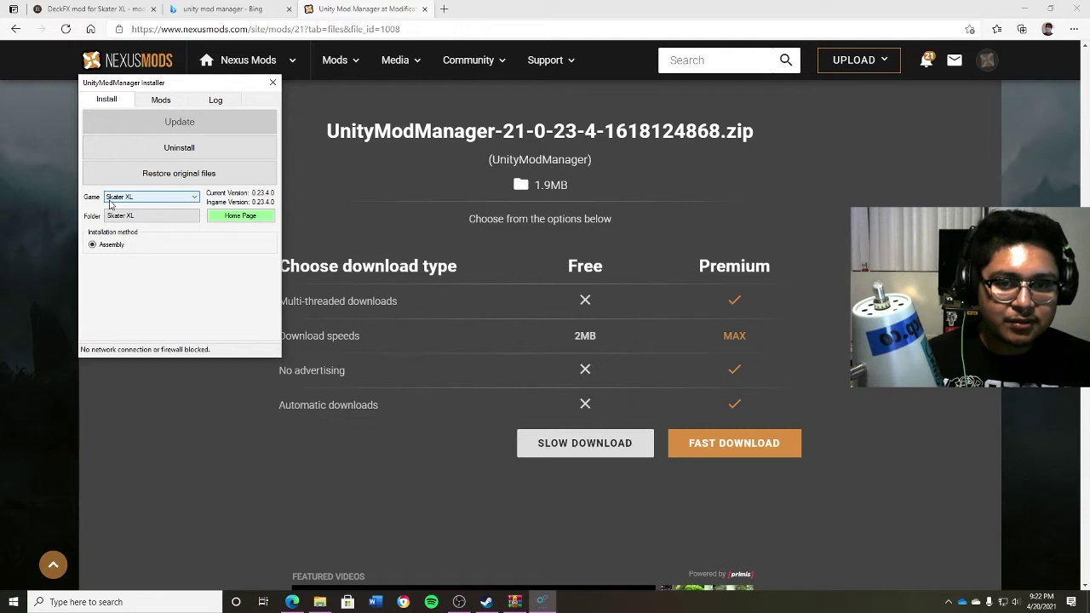
Set the installer's game to Skater XL and its folder to Skater XL under Steam's steamapps\common directory
left_click(136, 197)
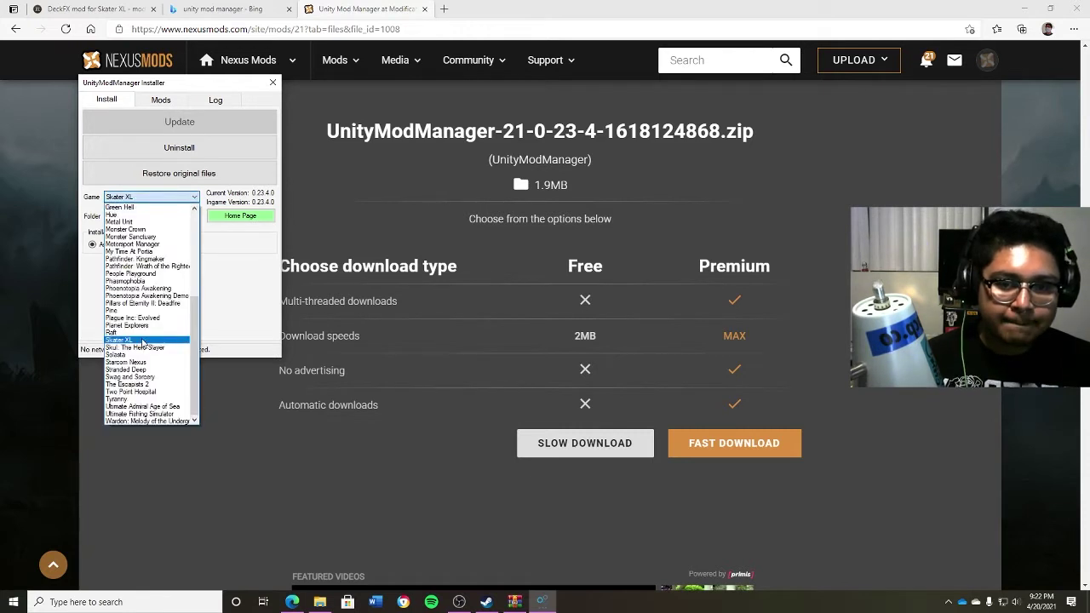
left_click(142, 340)
left_click(141, 216)
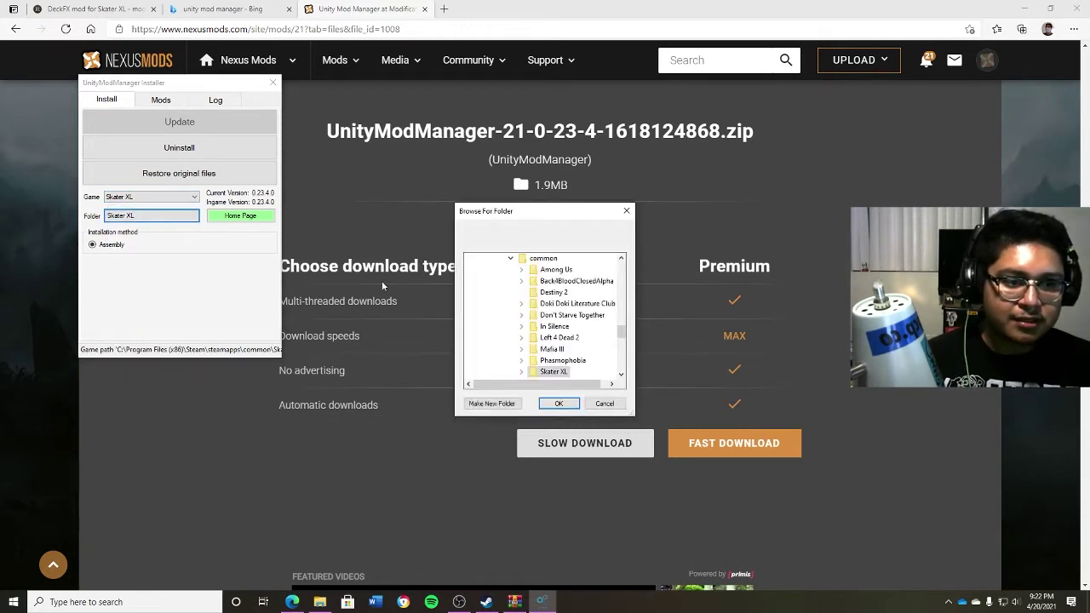
scroll(565, 330, "up", 15)
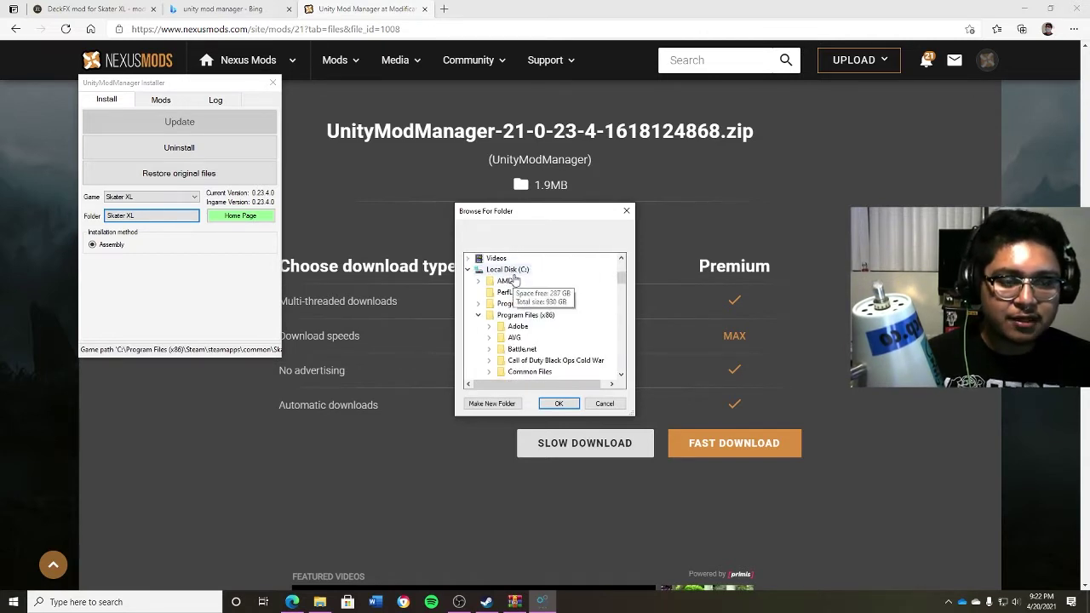
scroll(540, 322, "down", 3)
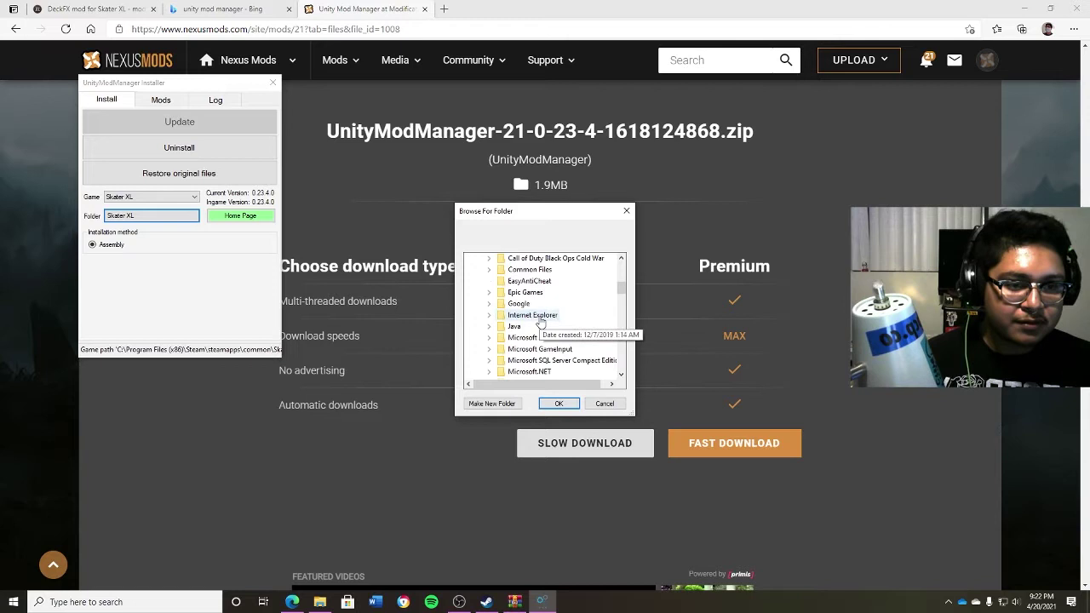
scroll(539, 322, "down", 8)
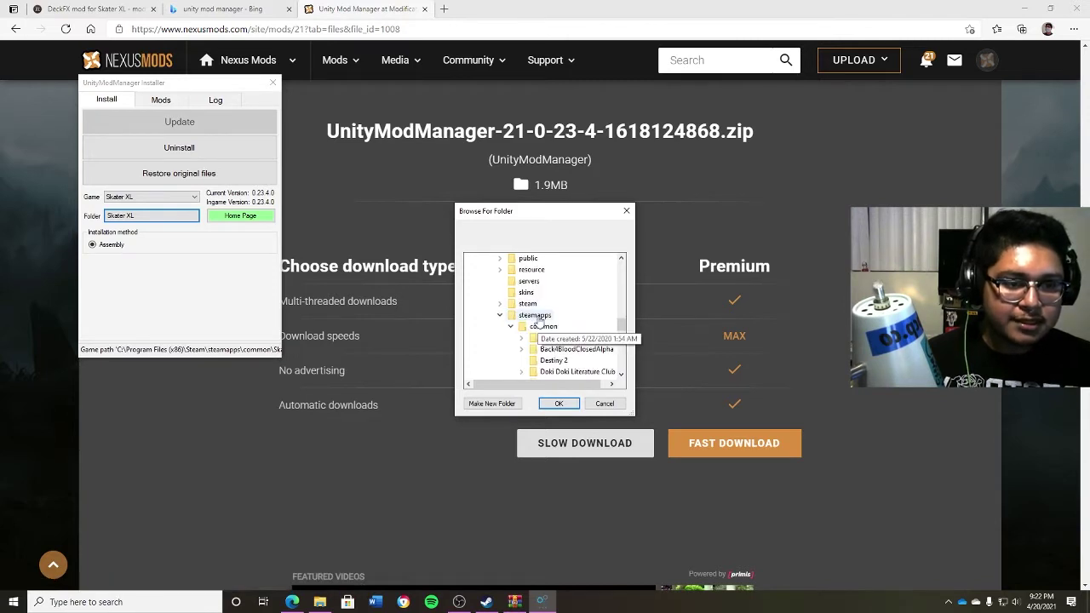
left_click(544, 328)
scroll(548, 332, "down", 3)
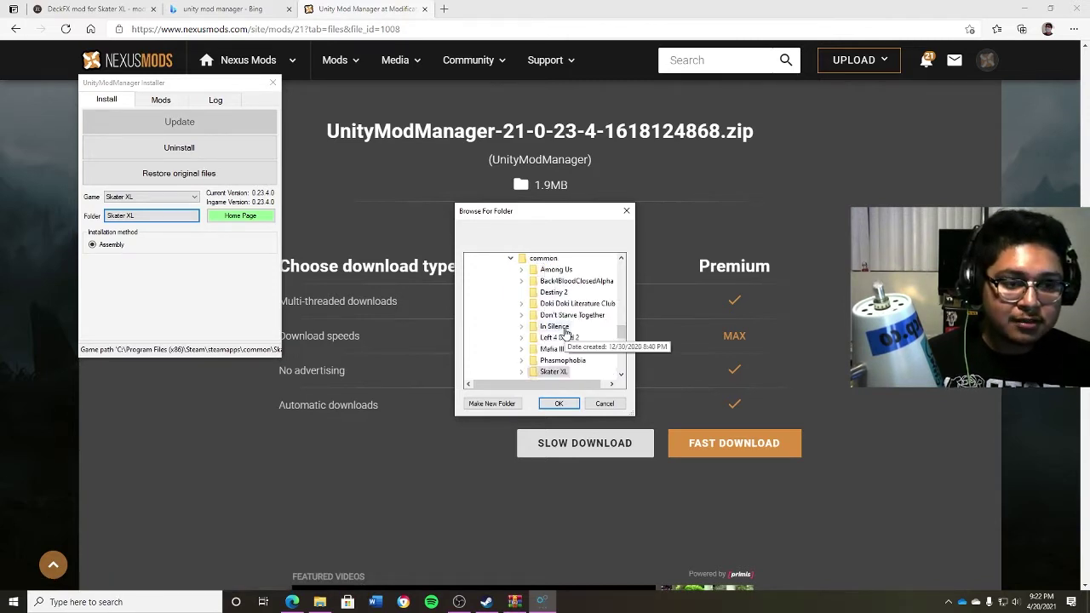
left_click(555, 338)
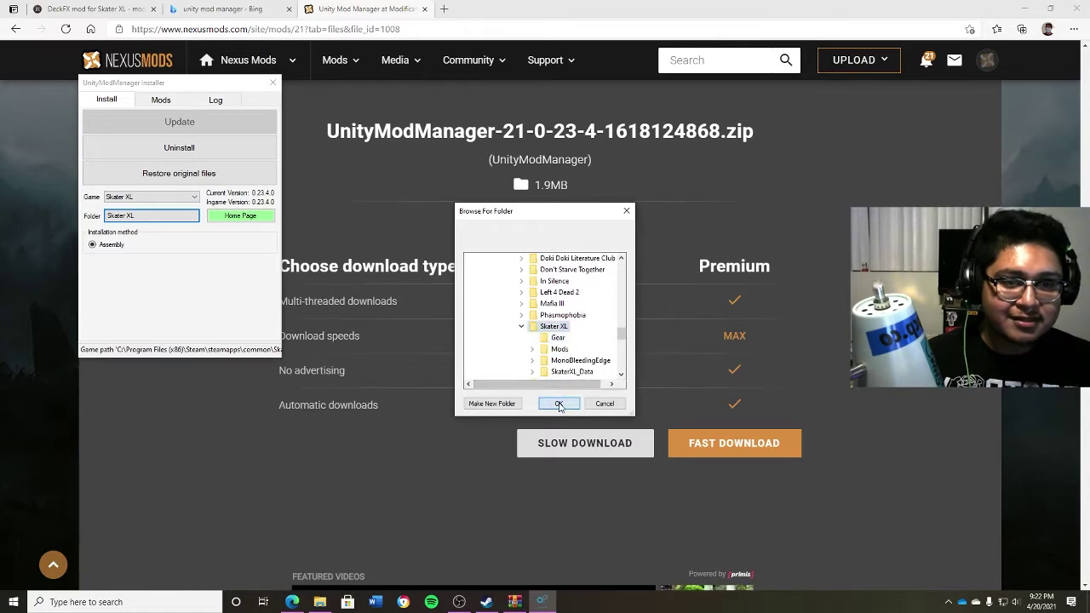
left_click(558, 403)
Uninstall the DeckFX and SoundMod mods from the installer's list of installed mods
left_click(161, 99)
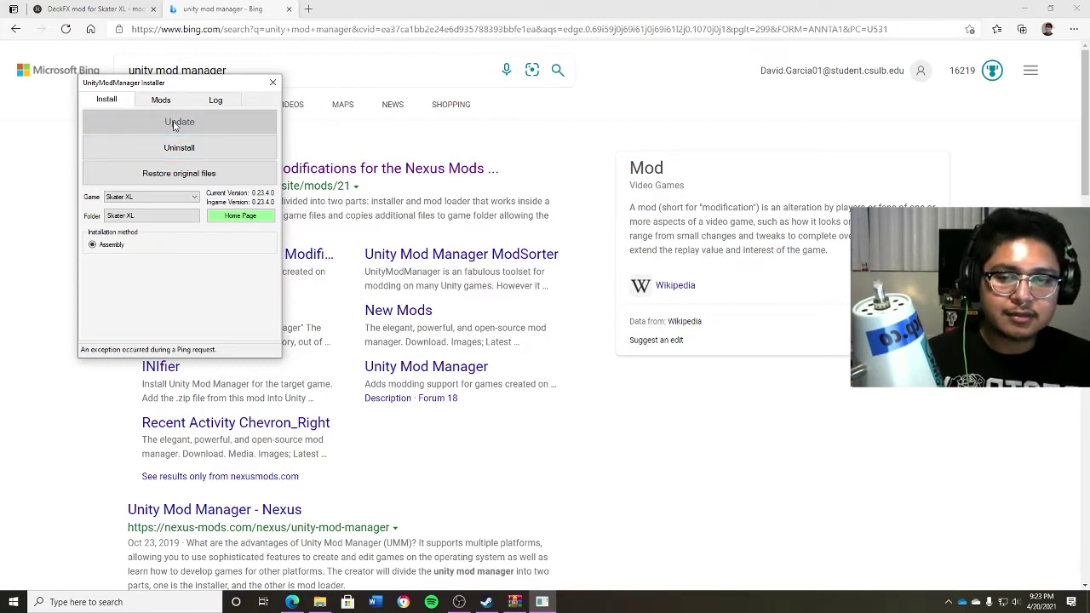
left_click(161, 100)
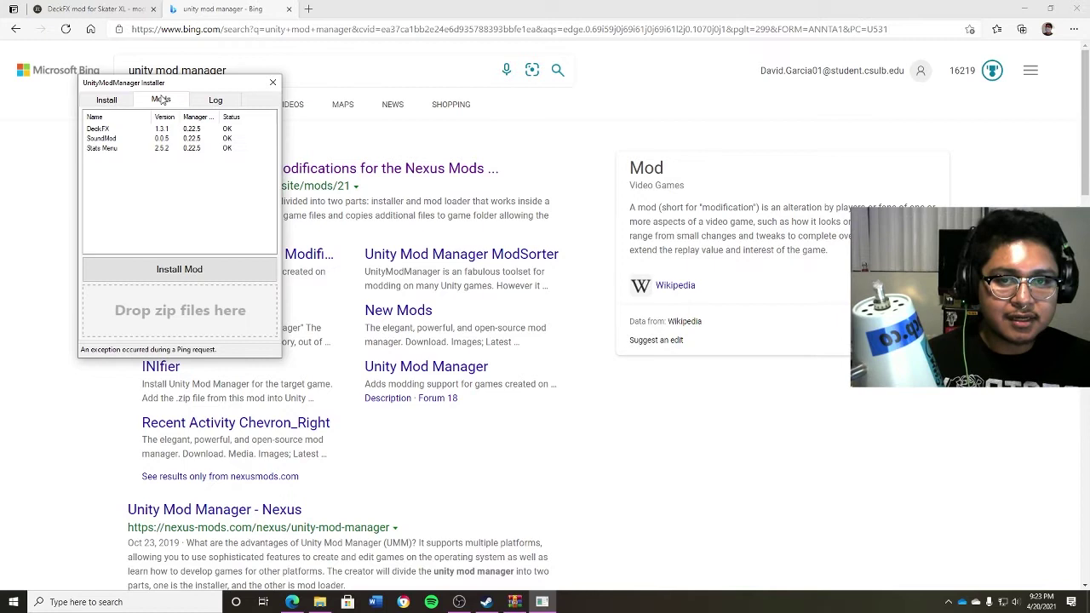
left_click(114, 134)
right_click(170, 132)
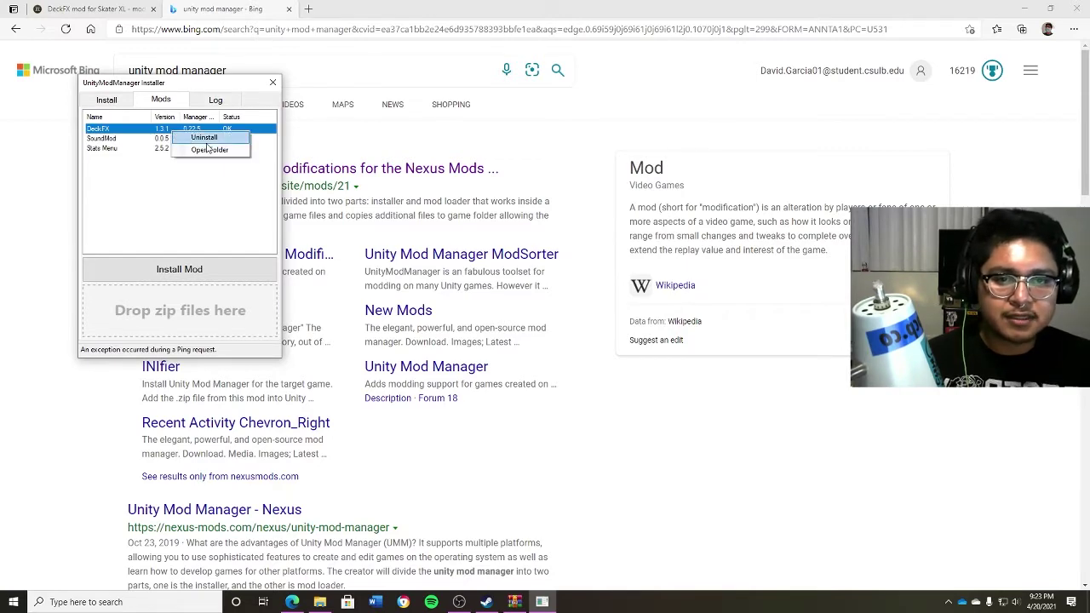
left_click(205, 138)
left_click(165, 129)
right_click(164, 130)
left_click(174, 140)
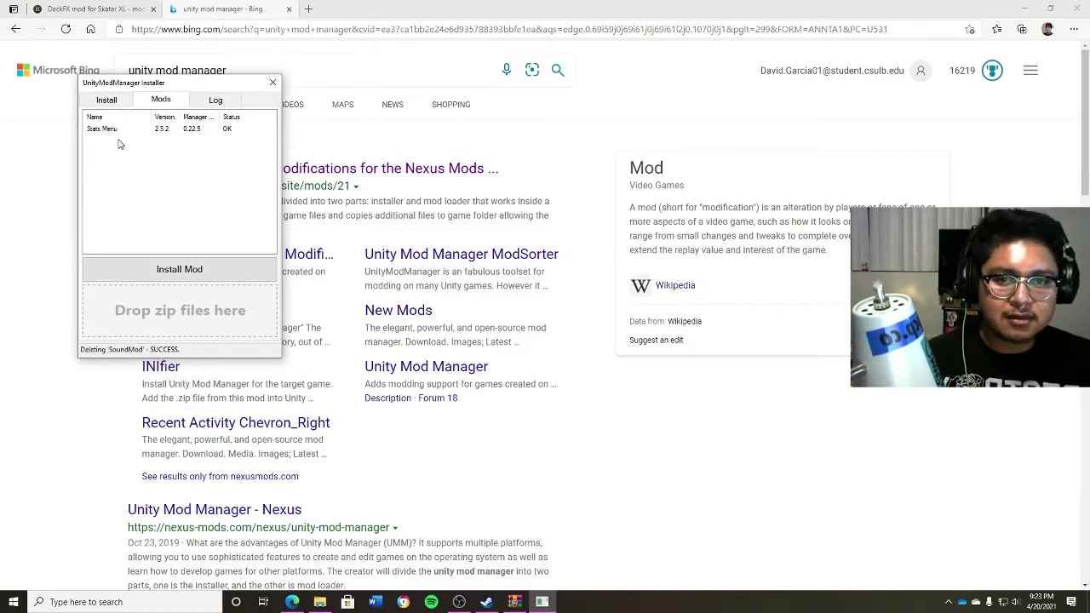
Go to the mod.io website in a new browser tab
left_click(308, 8)
type("mod.io")
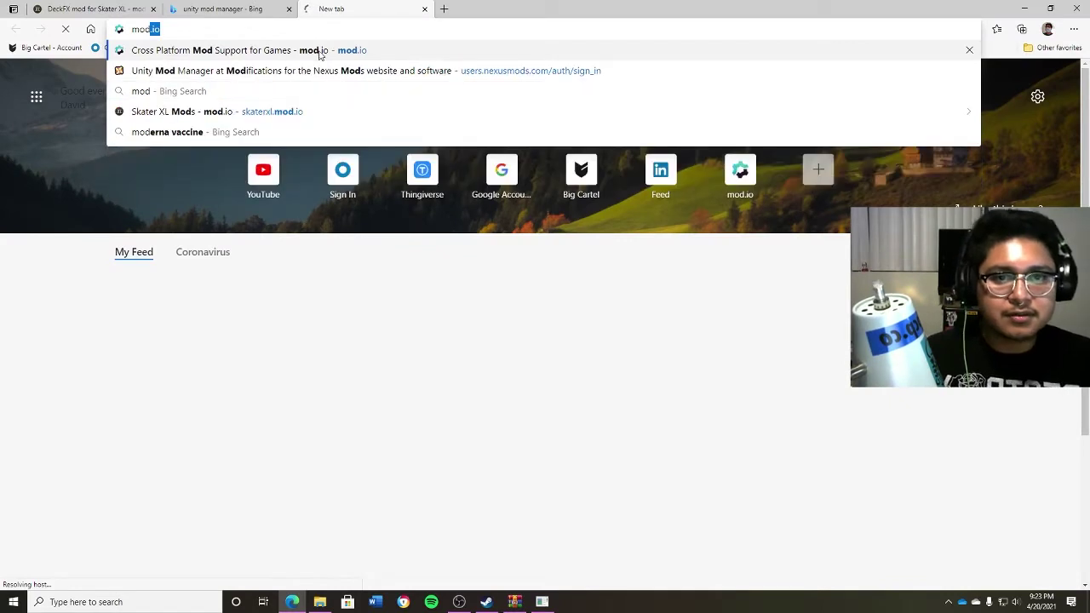
left_click(296, 51)
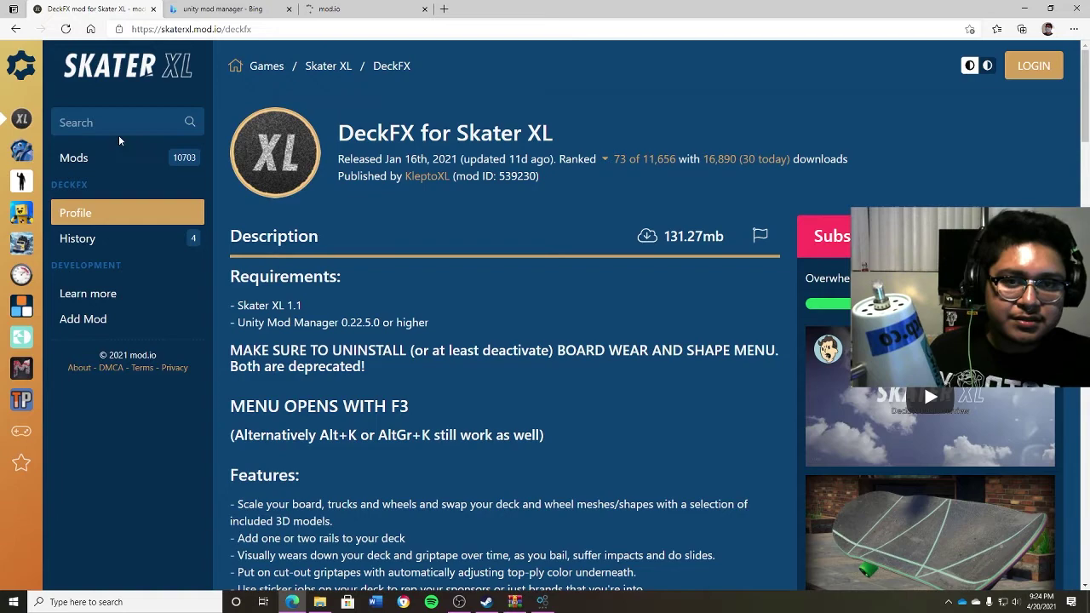
Search the Skater XL mods on mod.io for "stats menu" and open the Stats Menu mod's page at its releases
type("menu")
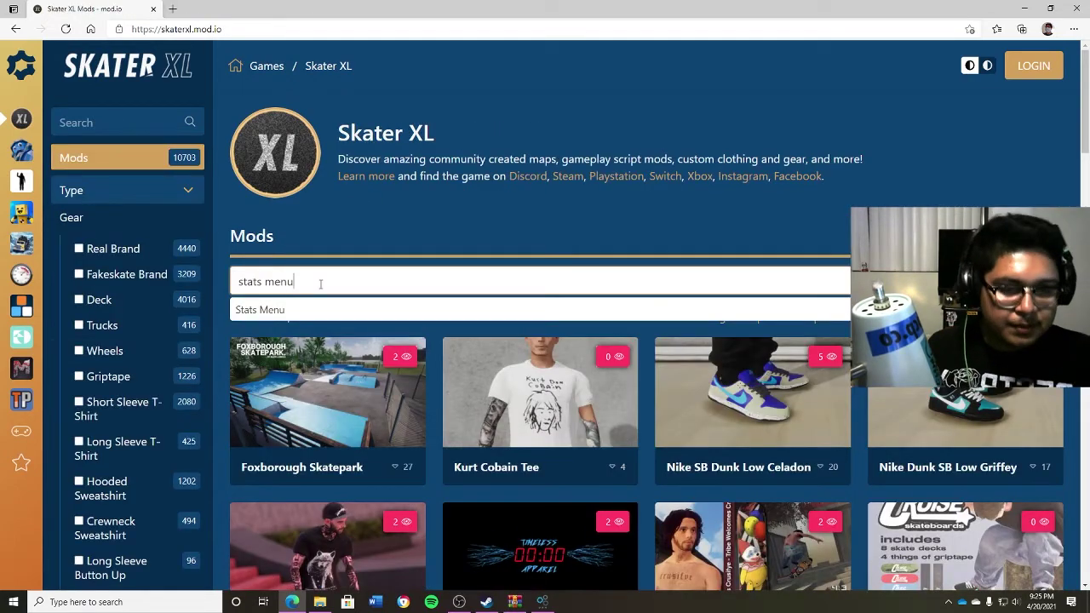
key("Return")
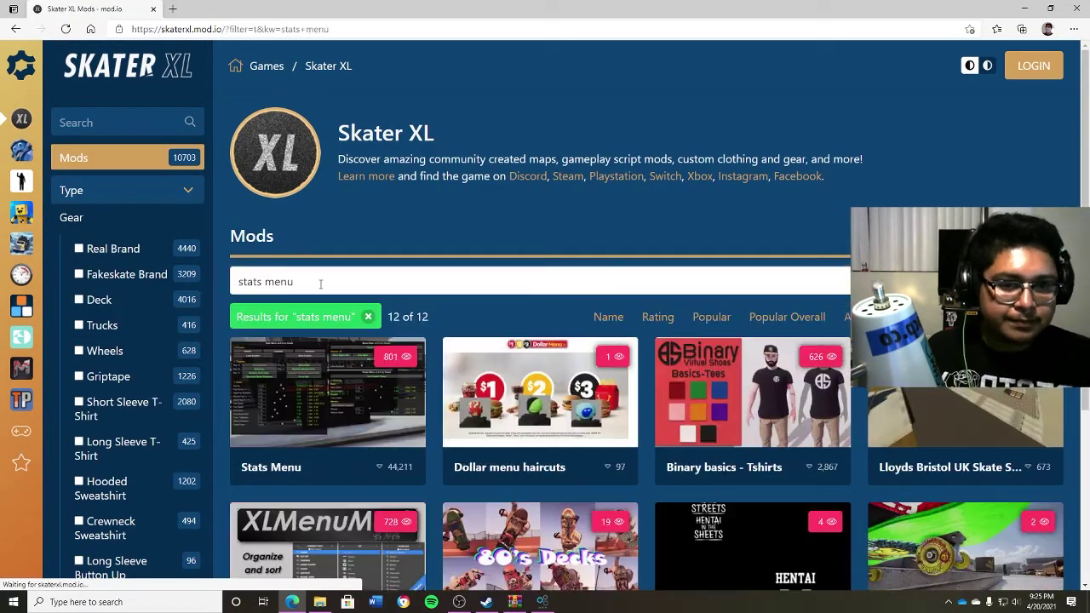
left_click(381, 444)
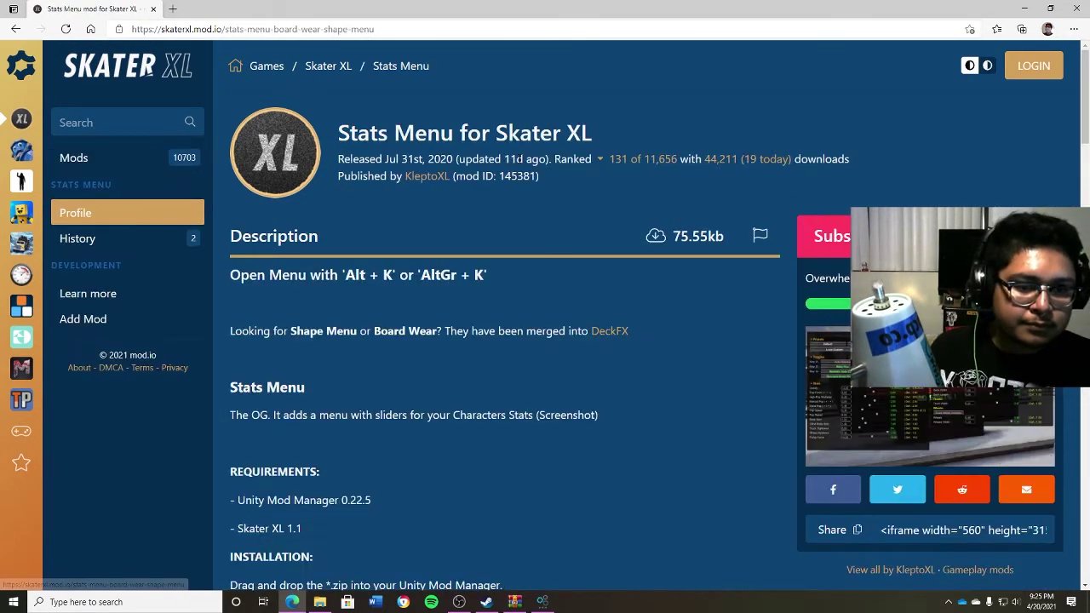
scroll(511, 177, "down", 5)
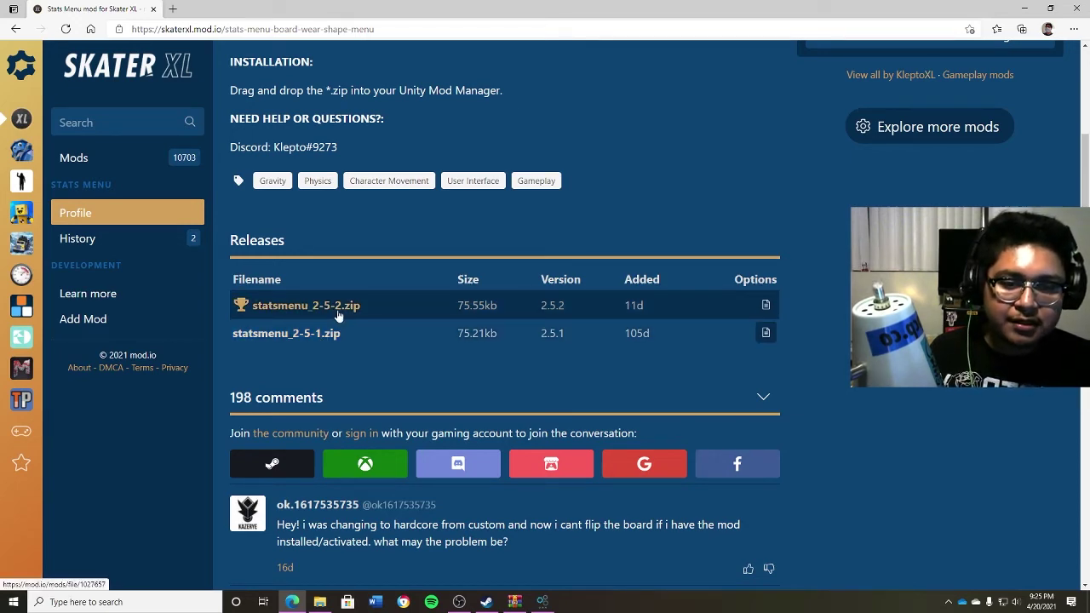
Search the Skater XL mods on mod.io for SoundMod and go to the releases on its page
scroll(338, 315, "up", 6)
left_click(124, 122)
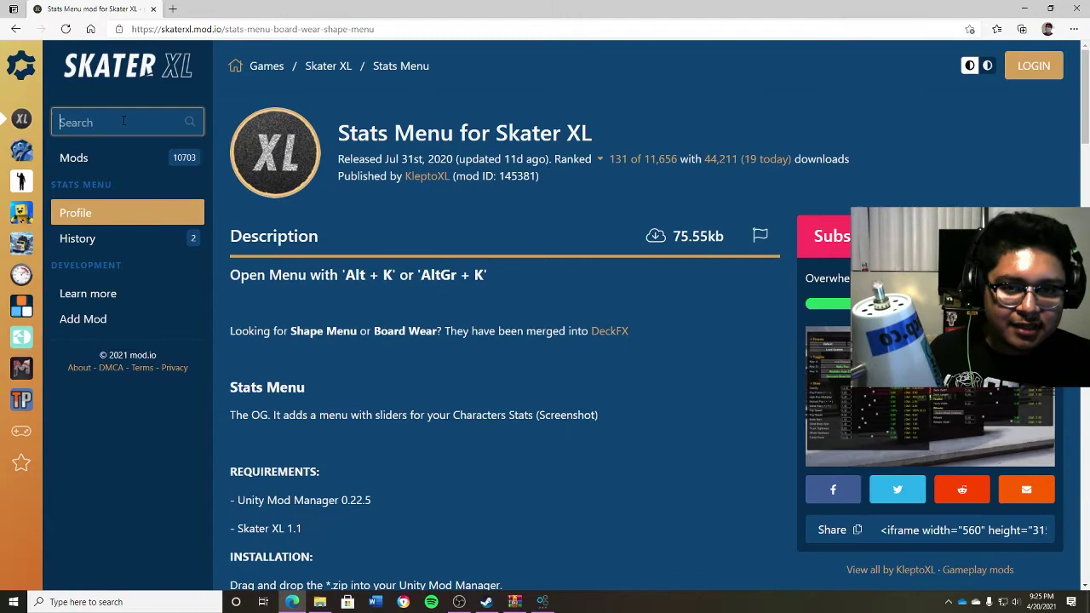
type("so")
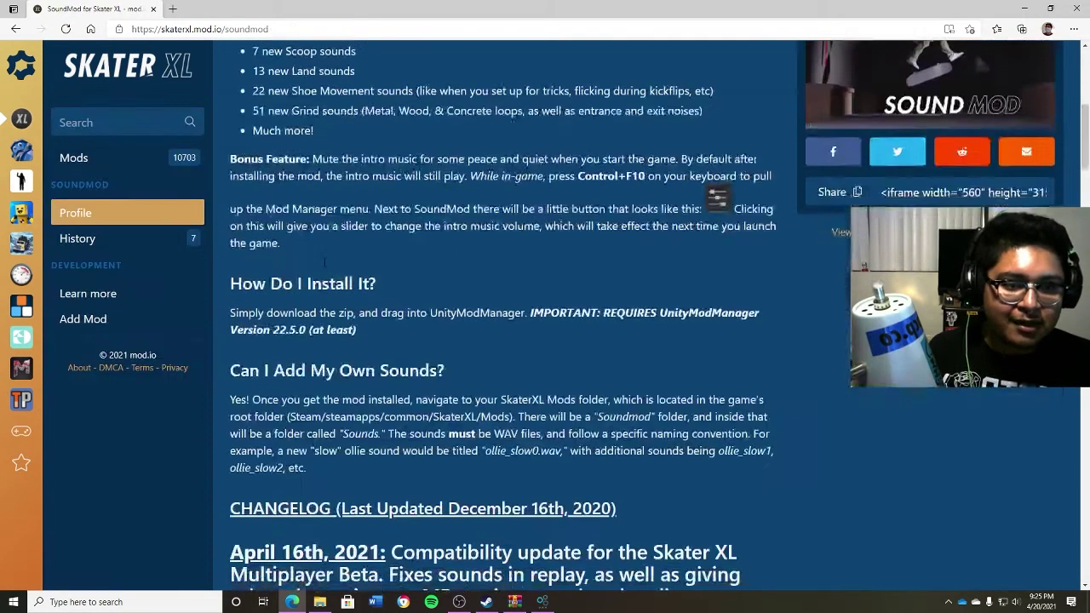
scroll(325, 260, "down", 3)
scroll(326, 253, "down", 15)
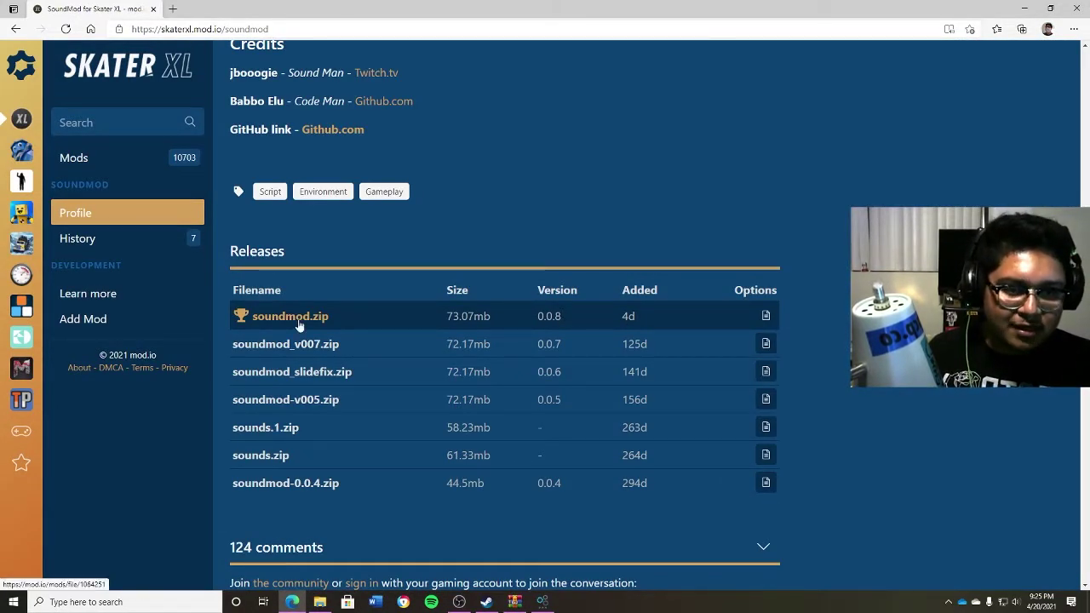
scroll(298, 326, "up", 3)
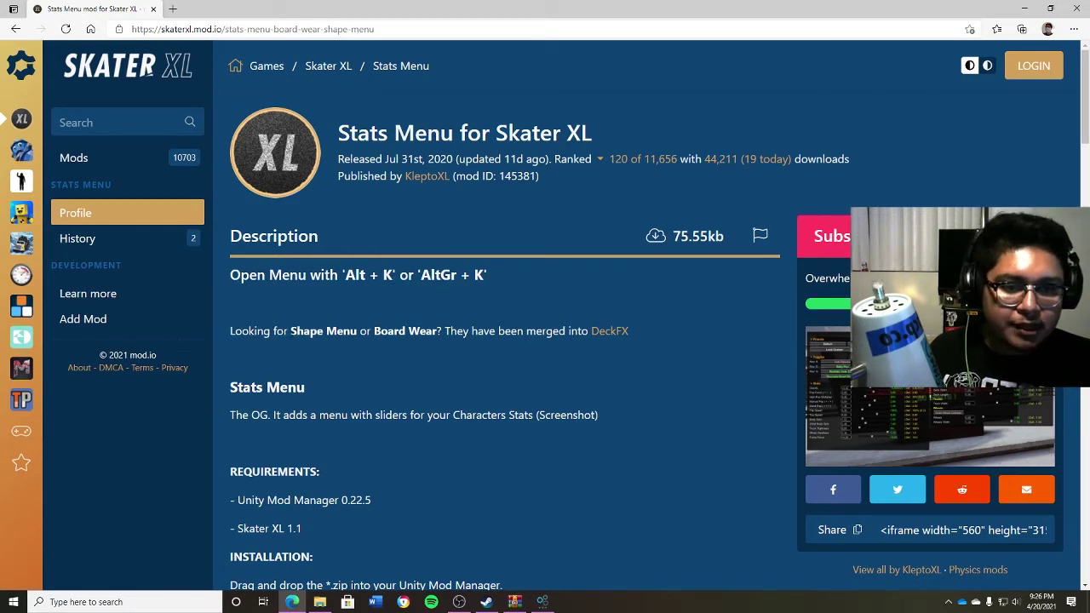
Open the DeckFX mod's page from the Stats Menu description and go to its releases
left_click(619, 338)
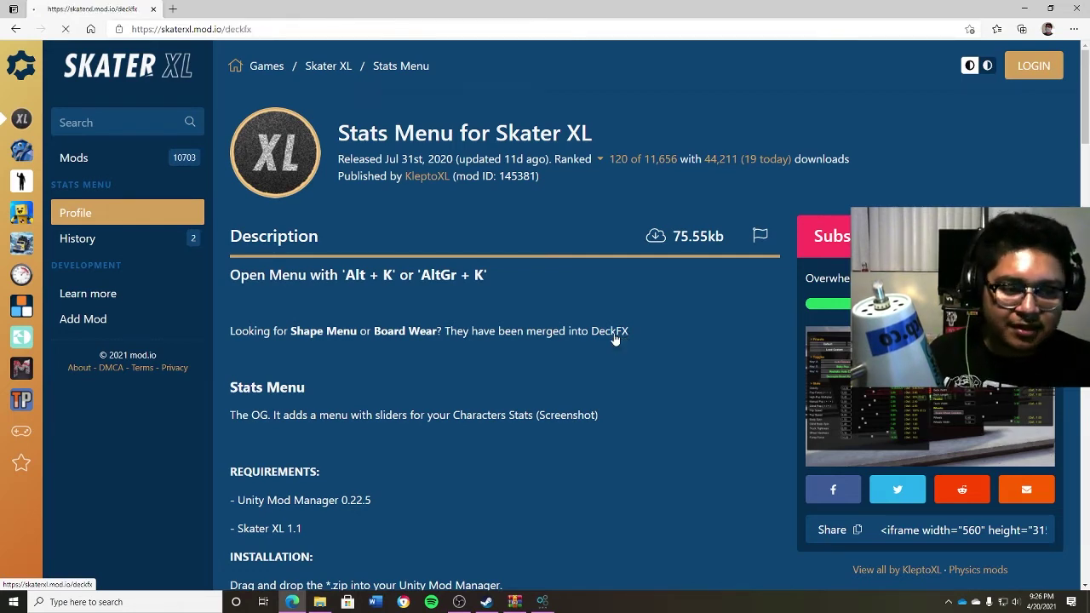
scroll(619, 338, "down", 4)
scroll(616, 334, "down", 4)
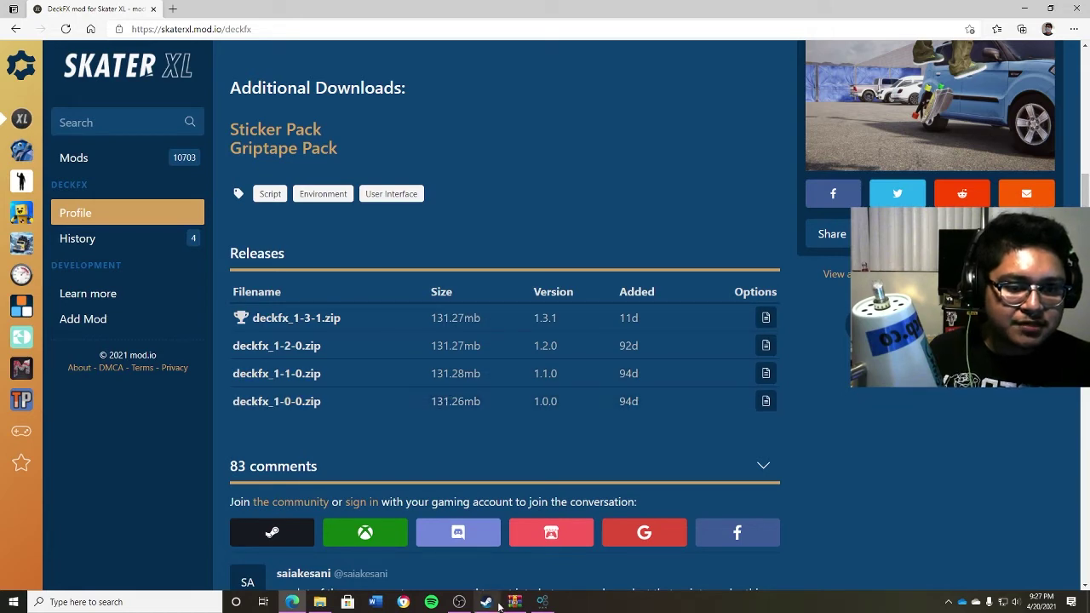
Install the soundmod, deckfx_1-3-1 and statsmenu_2-5-2 zips from Downloads with Unity Mod Manager, and close the installer, folder and browser
left_click(534, 606)
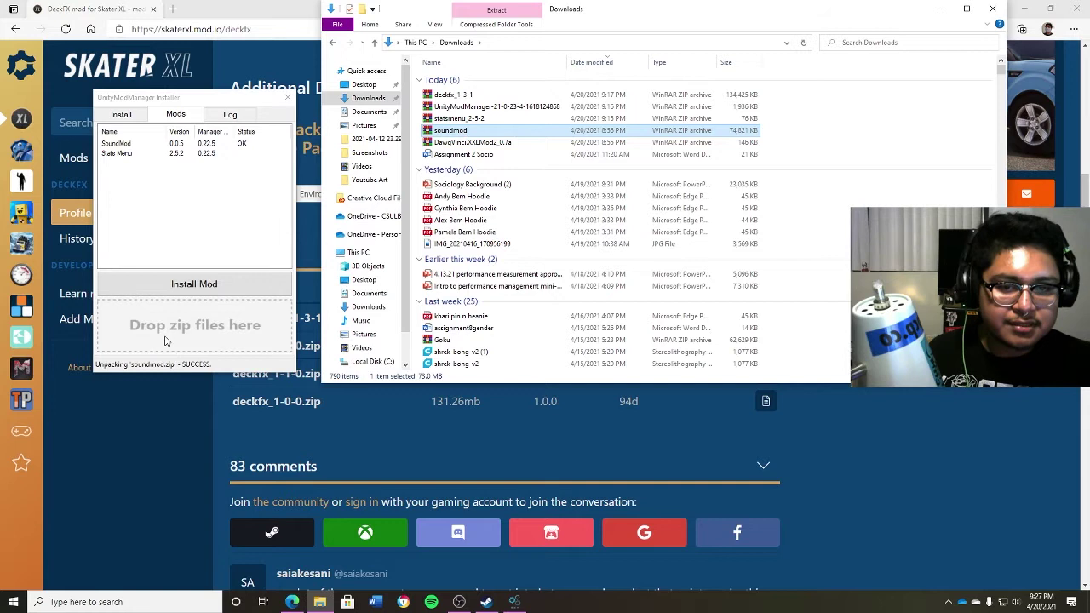
left_click(472, 97)
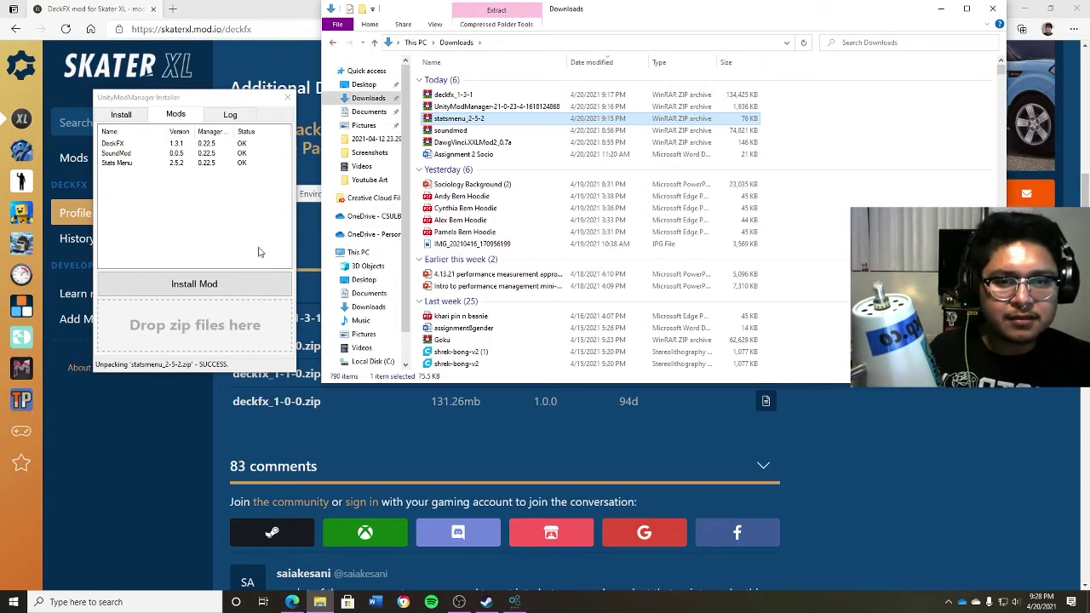
left_click(286, 99)
left_click(991, 8)
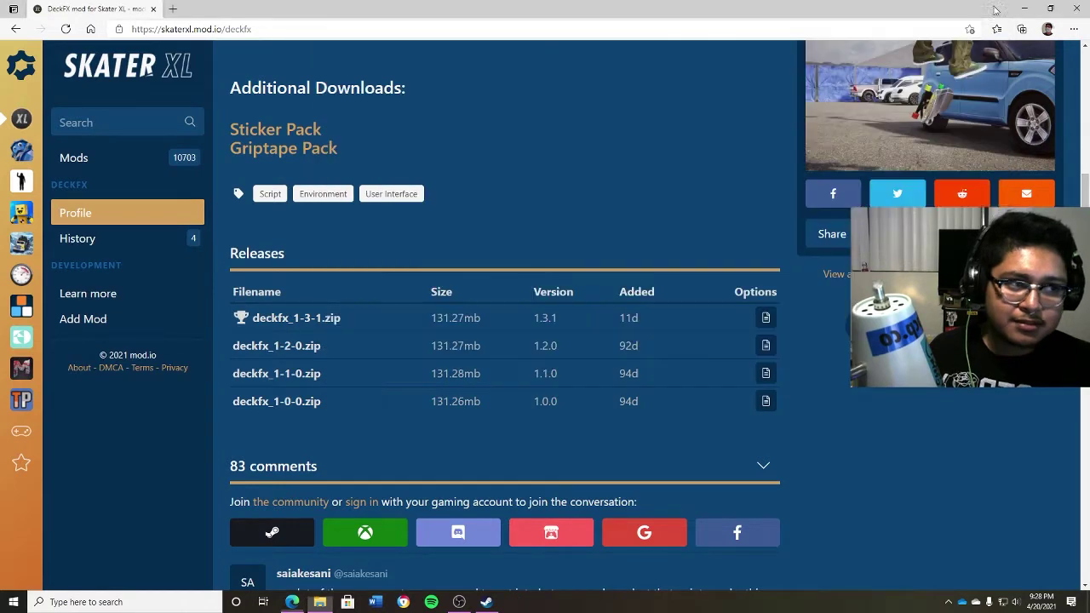
left_click(1079, 7)
Launch Skater XL and dismiss the in-game Mod Manager window
left_click(221, 244)
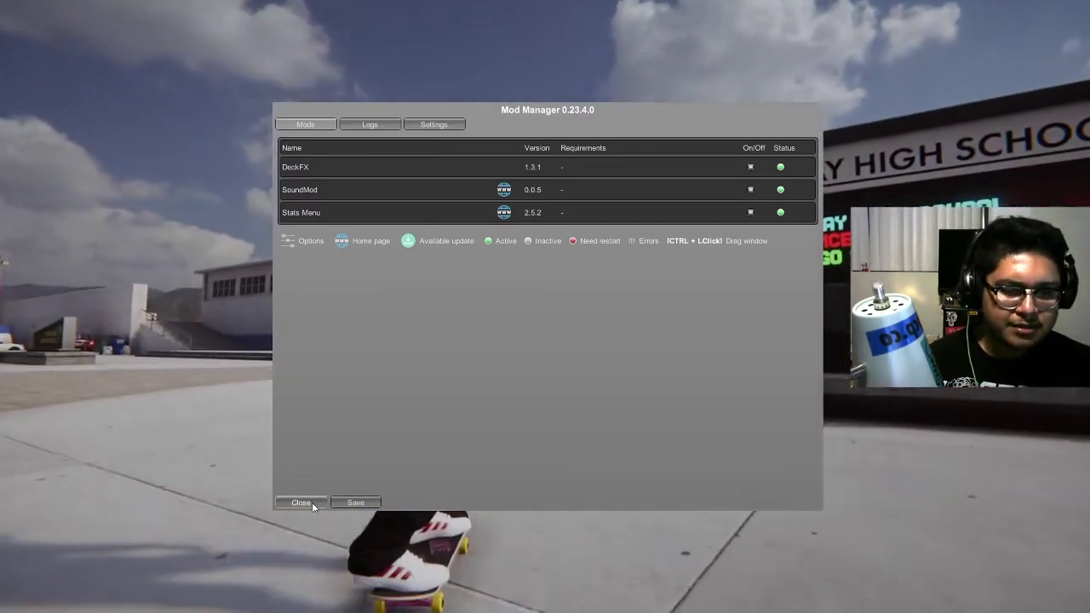
left_click(311, 503)
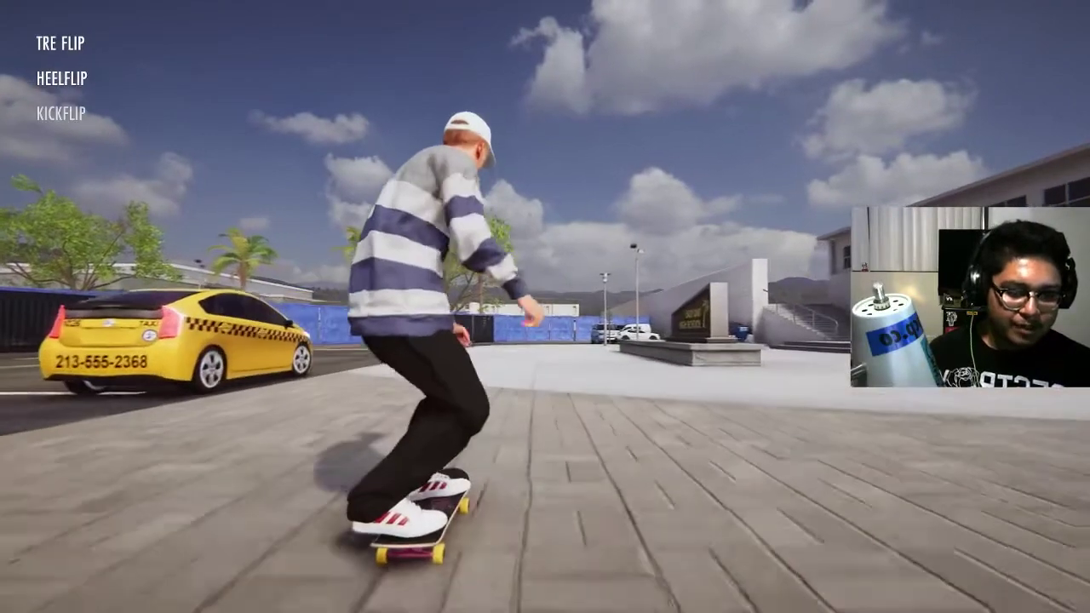
Open the Stats Menu in the game and apply its Tweaked preset
key("alt+k")
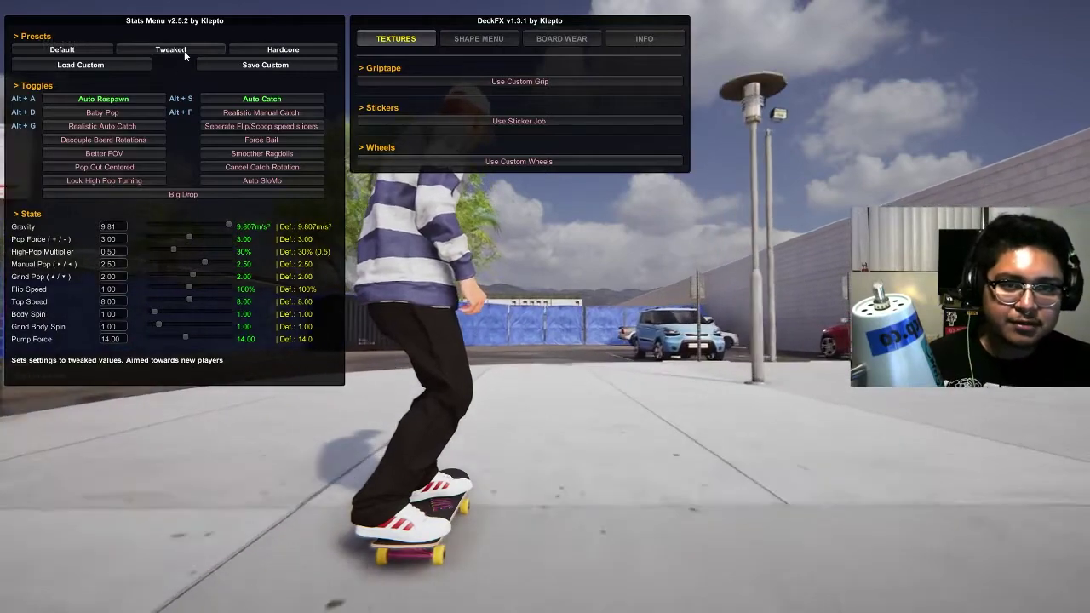
left_click(171, 49)
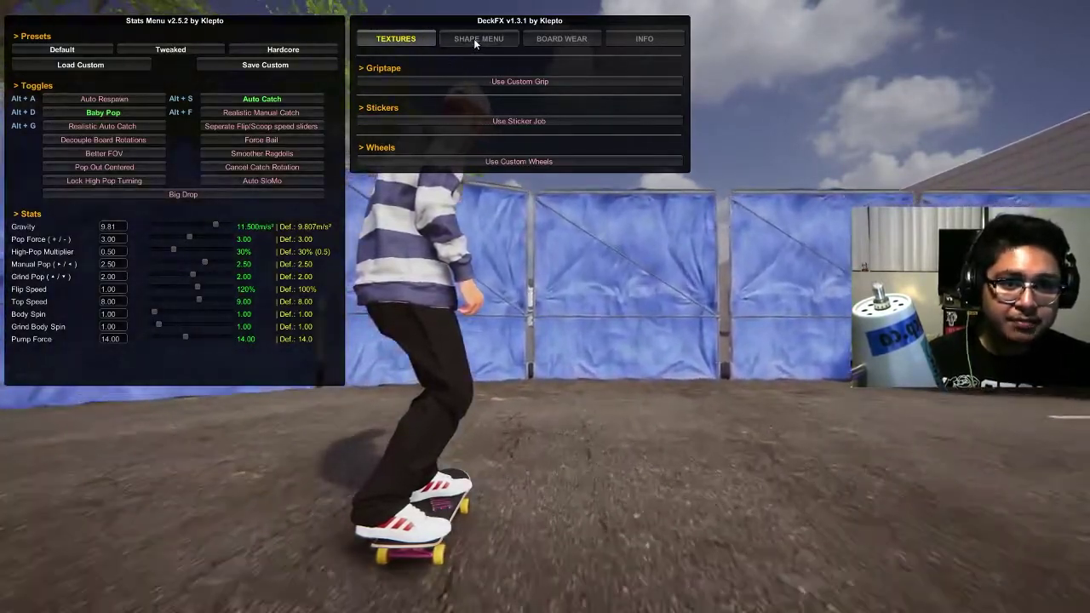
Apply the 8.50" deck preset and the Elephant deck shape in DeckFX, and close the mod menus
left_click(473, 38)
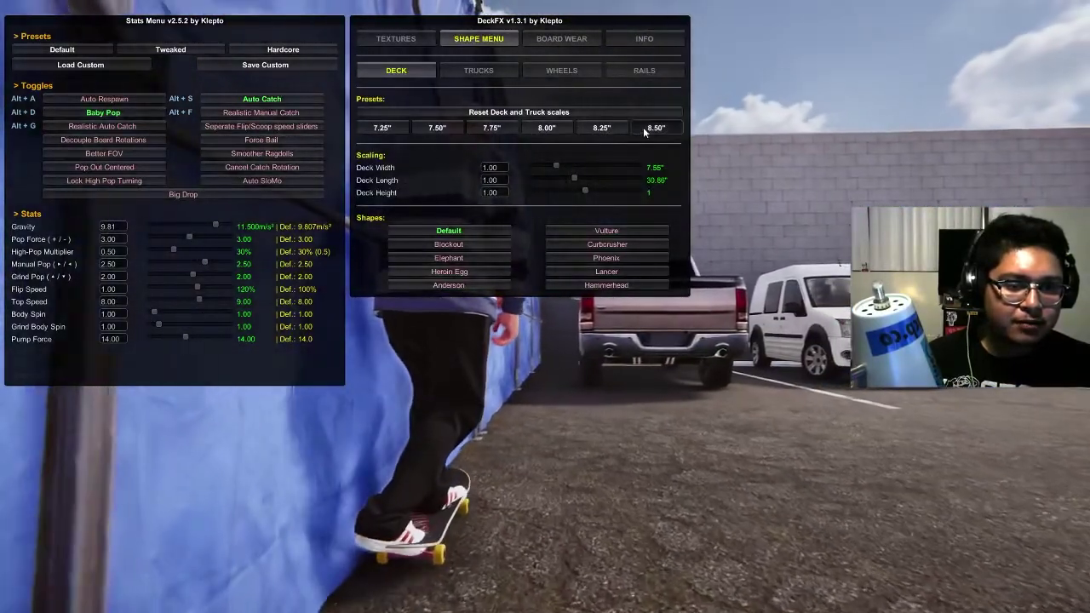
left_click(654, 128)
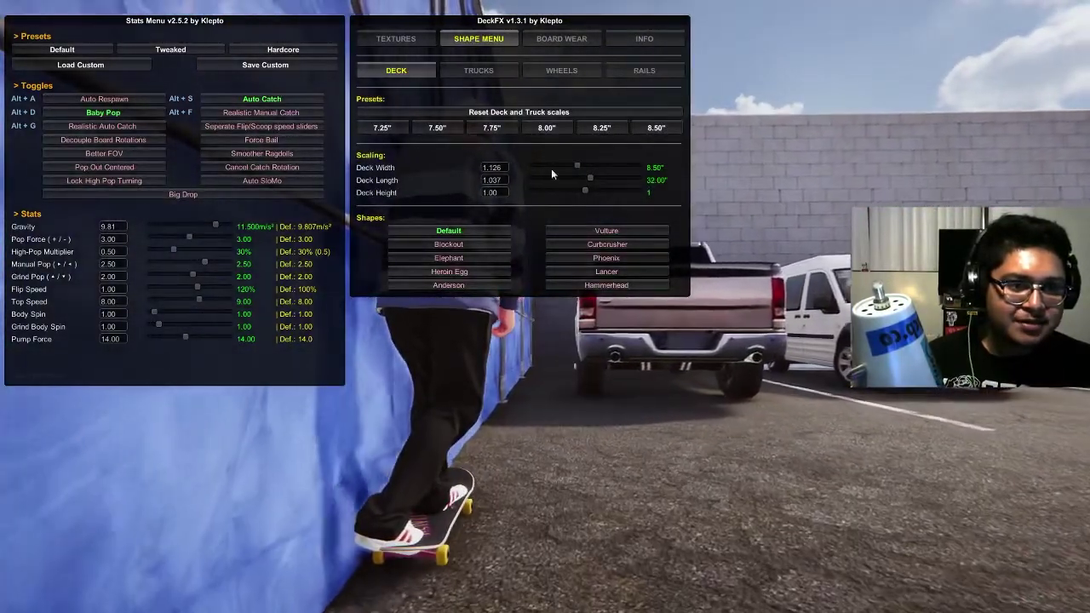
left_click(466, 260)
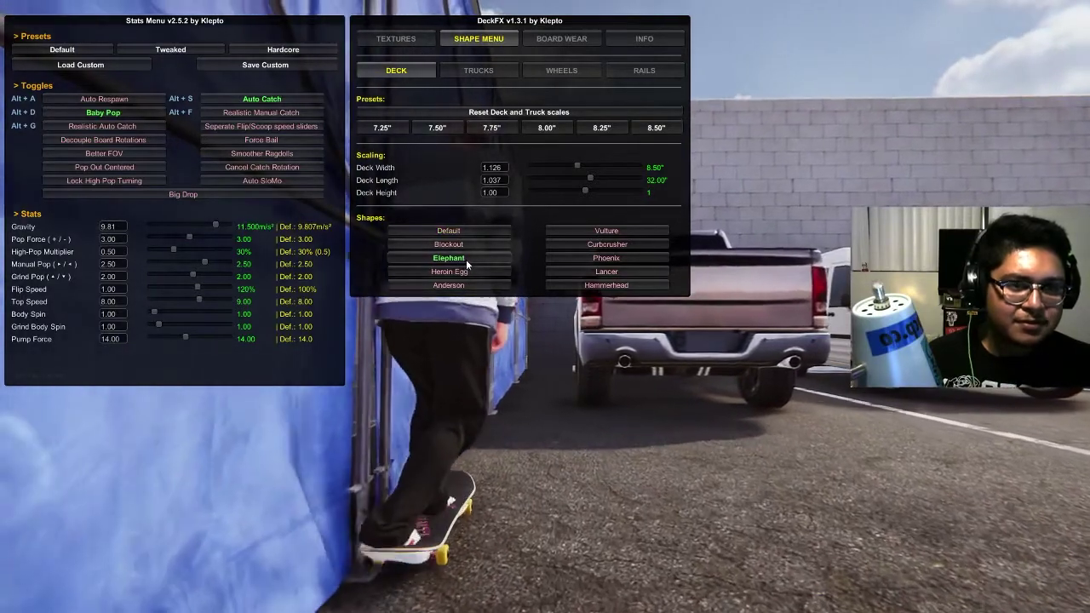
left_click(585, 41)
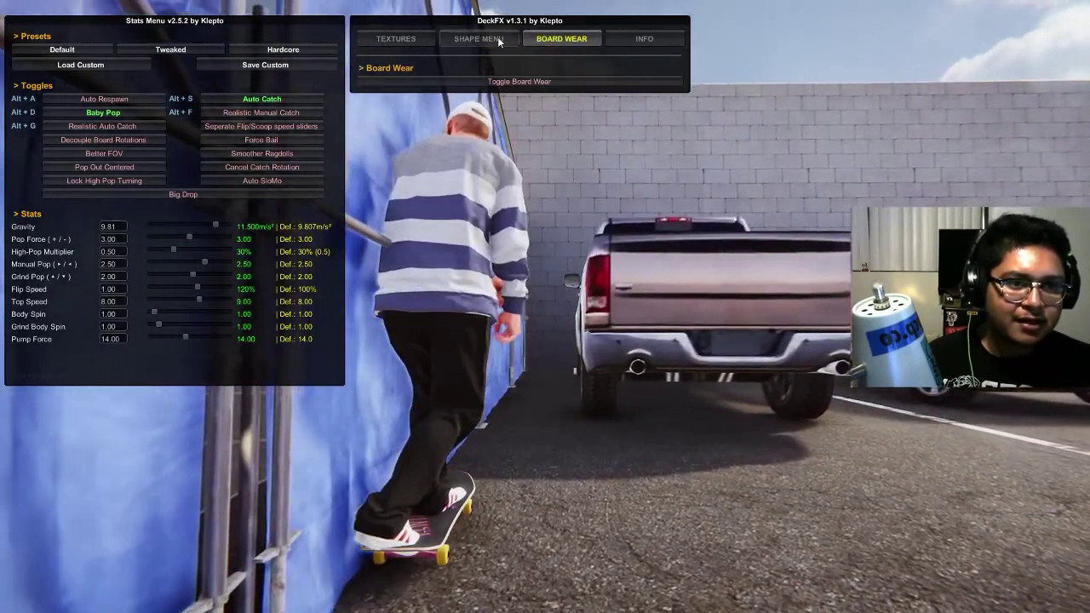
left_click(493, 38)
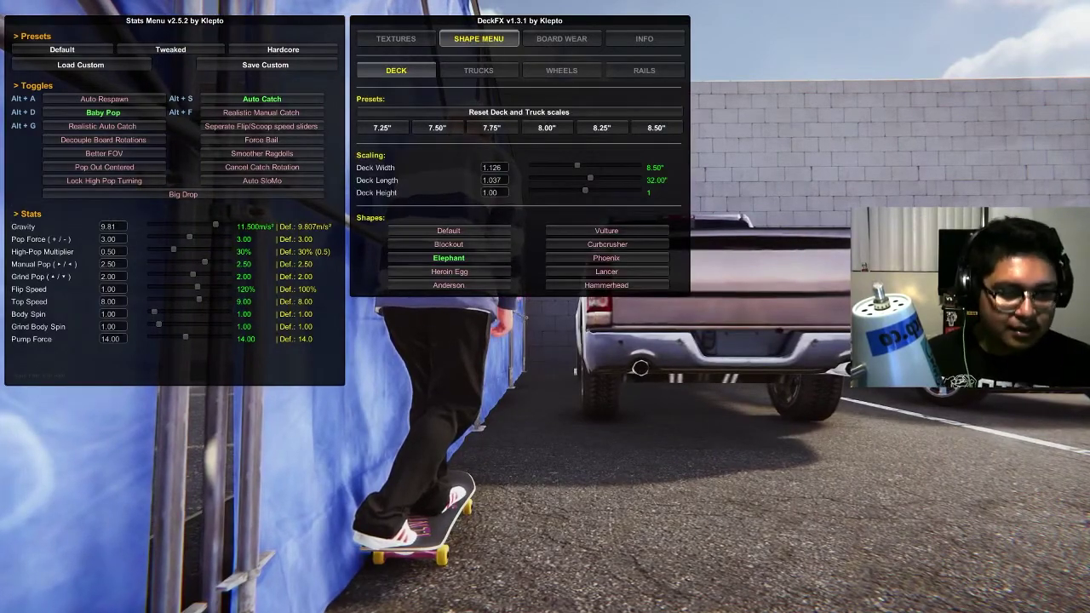
key("Escape")
key("space")
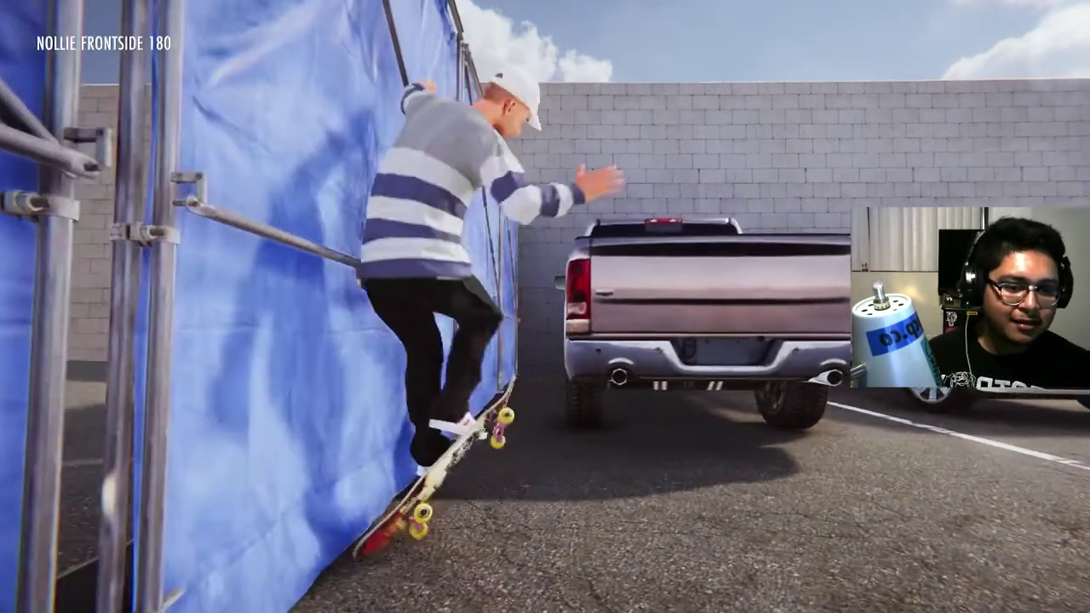
key("Tab")
key("Return")
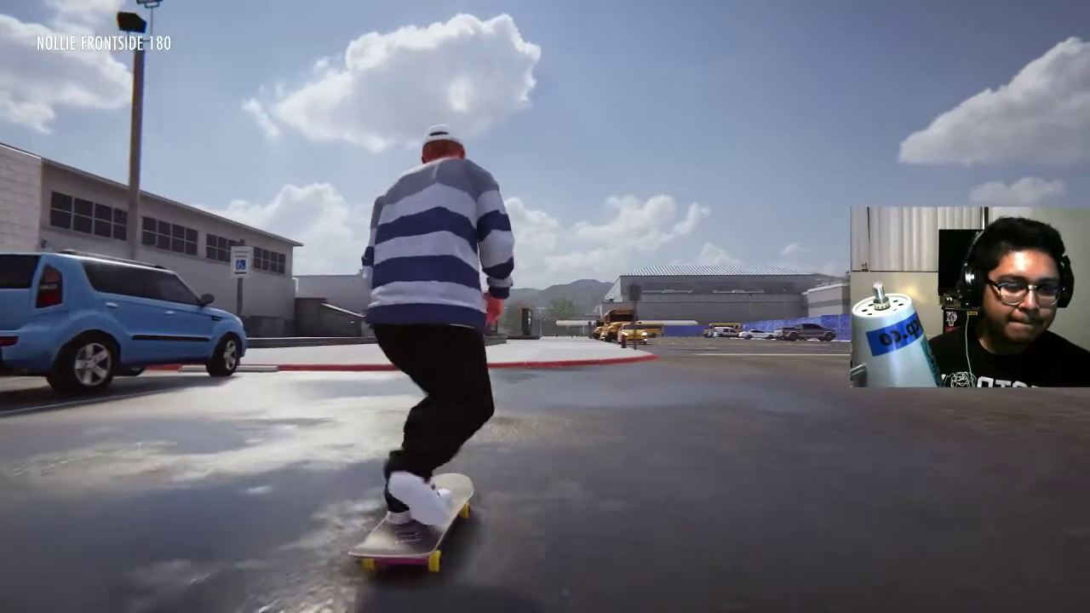
key("space")
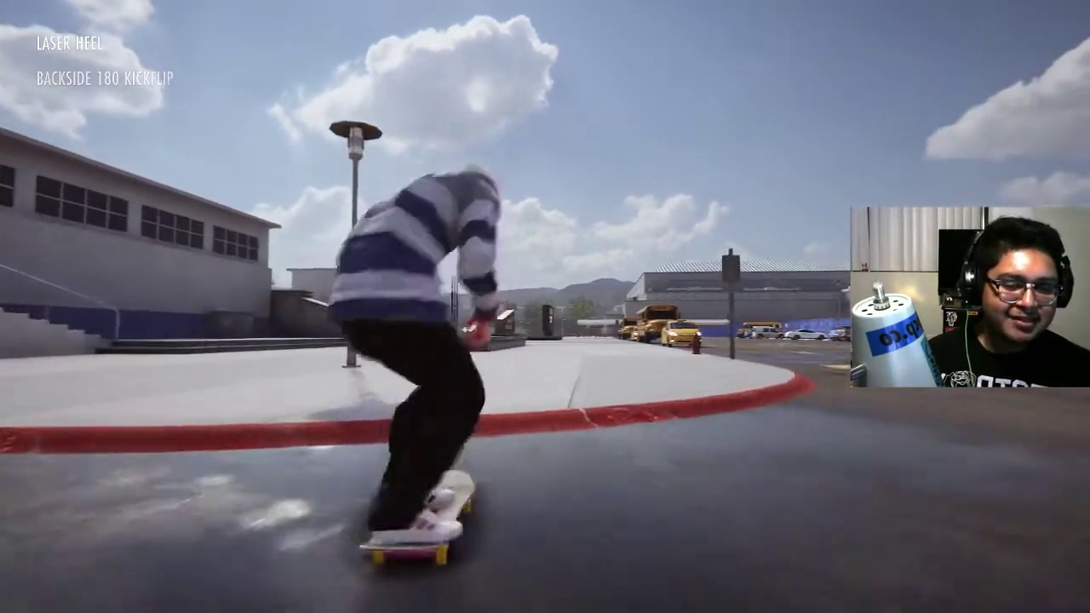
key("space")
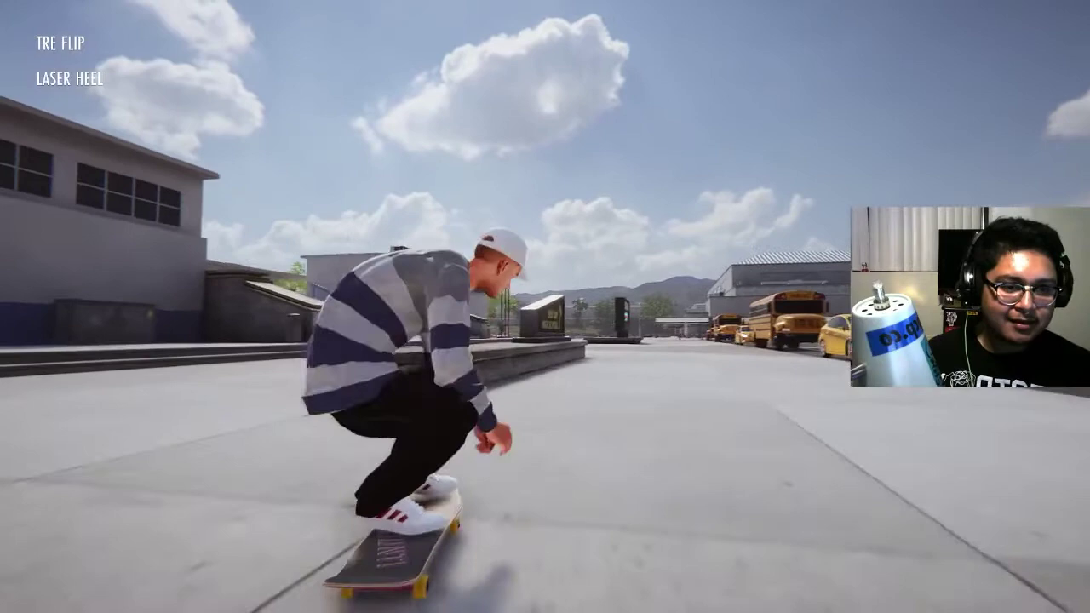
key("space")
Pause the game and open the multiplayer room options
key("Escape")
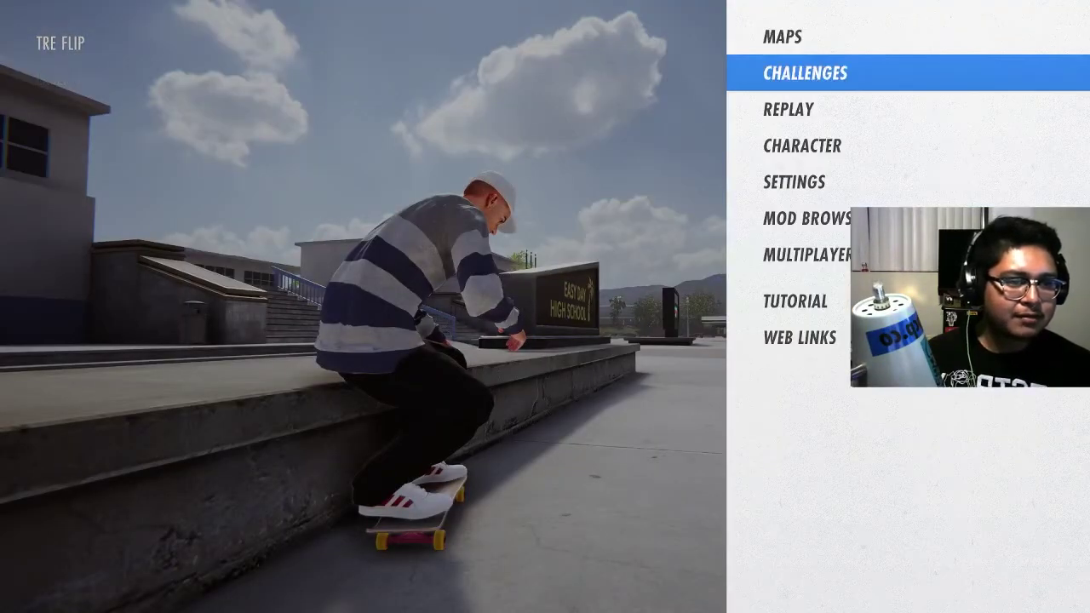
key("Down")
key("Down")
key("Down")
key("Down")
key("Down")
key("Return")
key("Down")
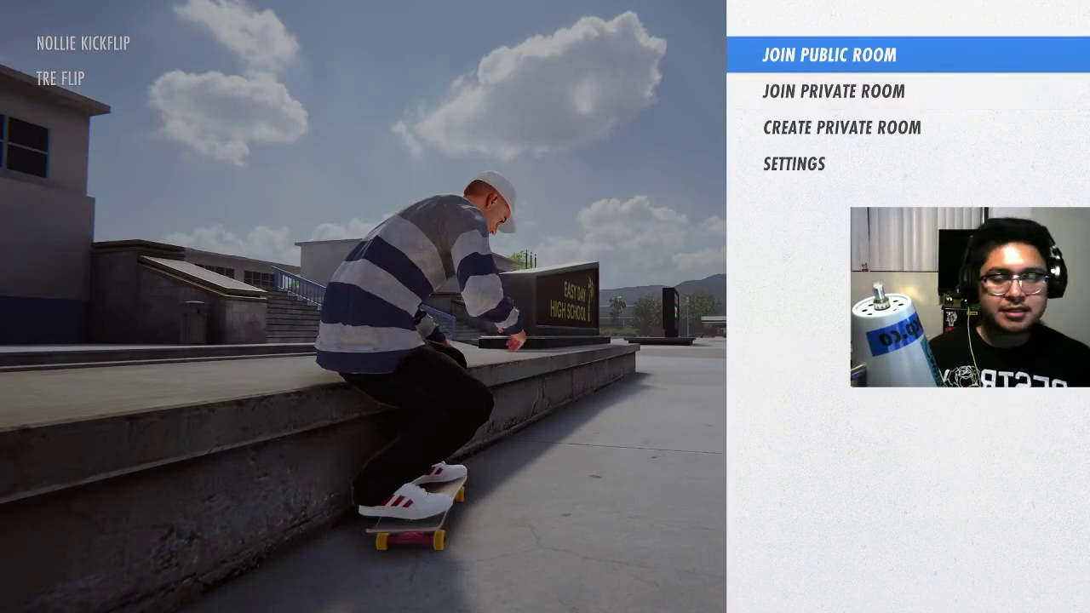